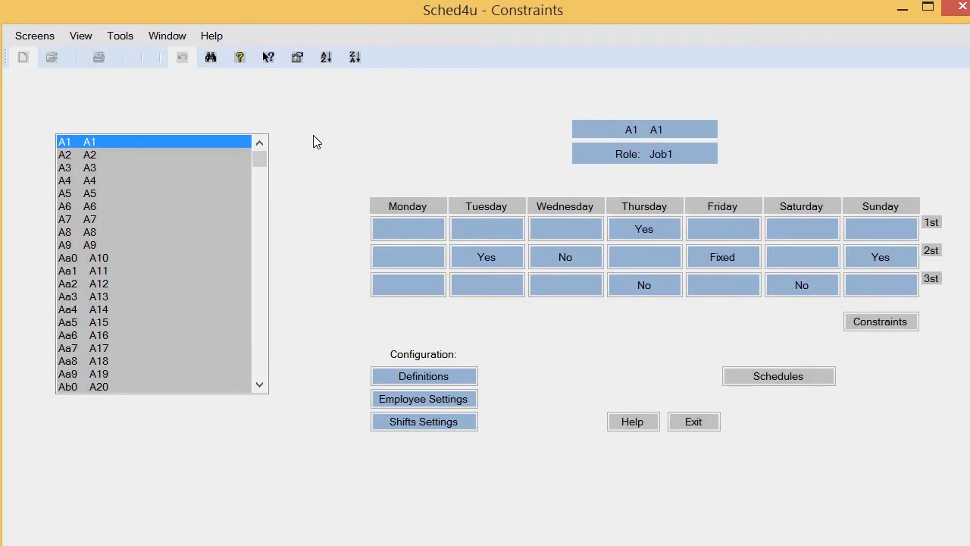
Step: Open the help and browse the Introduction, Configuration overview and Definitions topics, closing the help at the end
{"action": "left_click", "coordinate": [649, 422]}
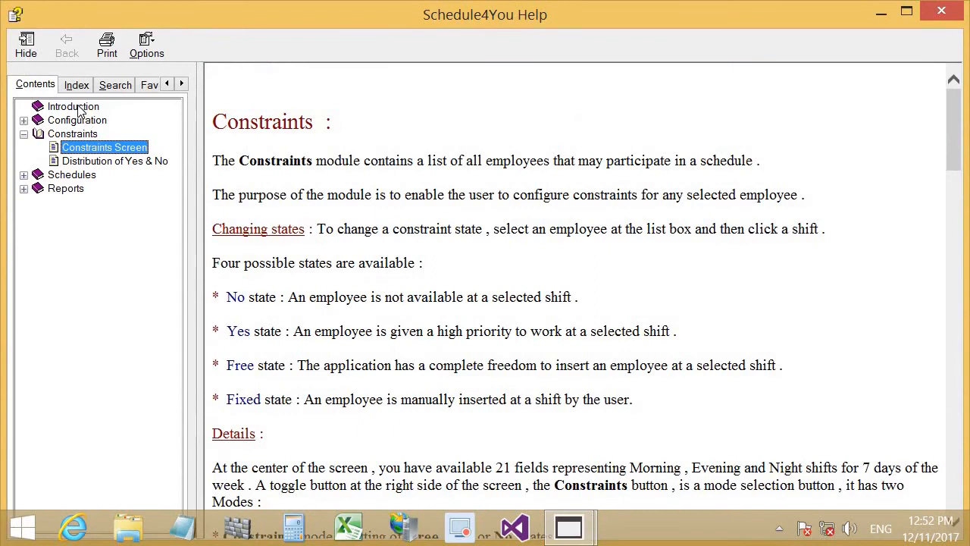
{"action": "left_click", "coordinate": [77, 108]}
{"action": "left_click", "coordinate": [74, 121]}
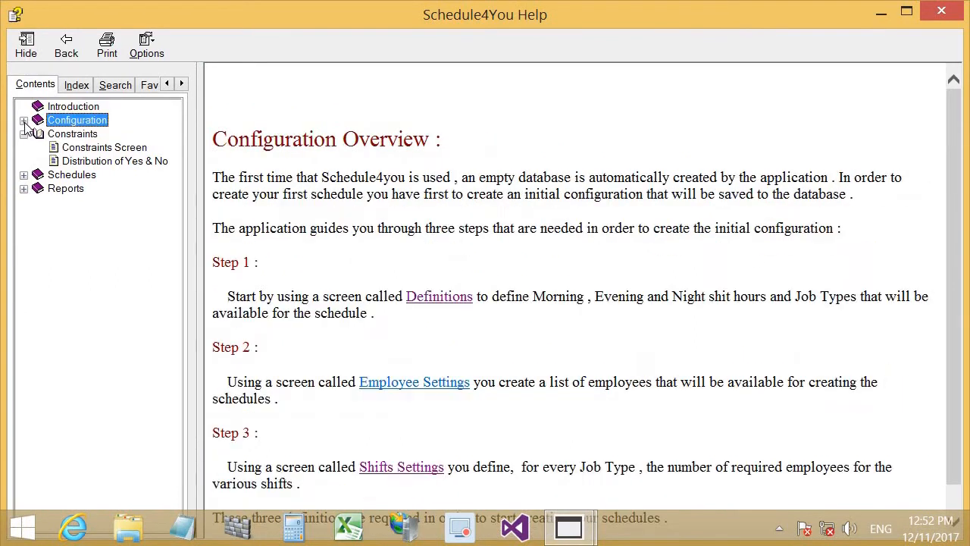
{"action": "left_click", "coordinate": [23, 120]}
{"action": "left_click", "coordinate": [80, 136]}
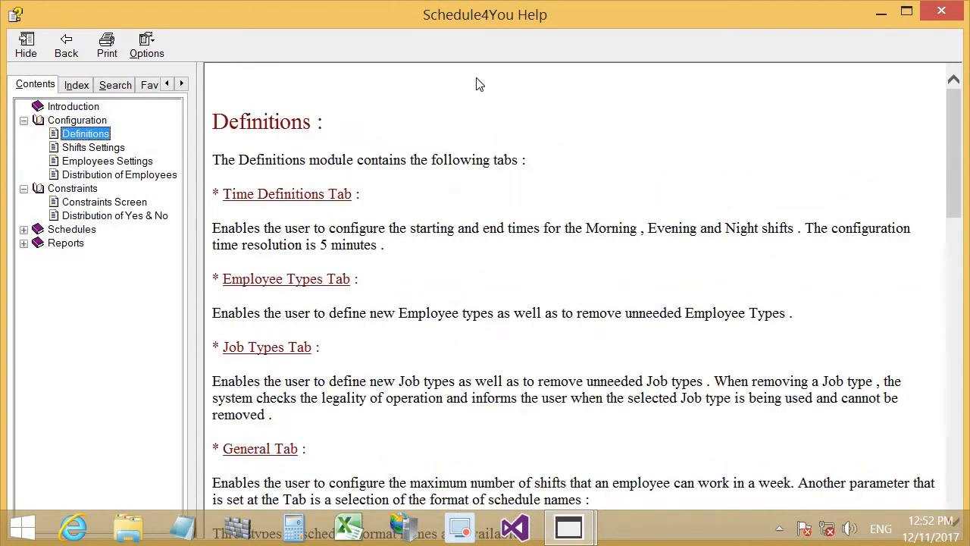
{"action": "left_click", "coordinate": [951, 16]}
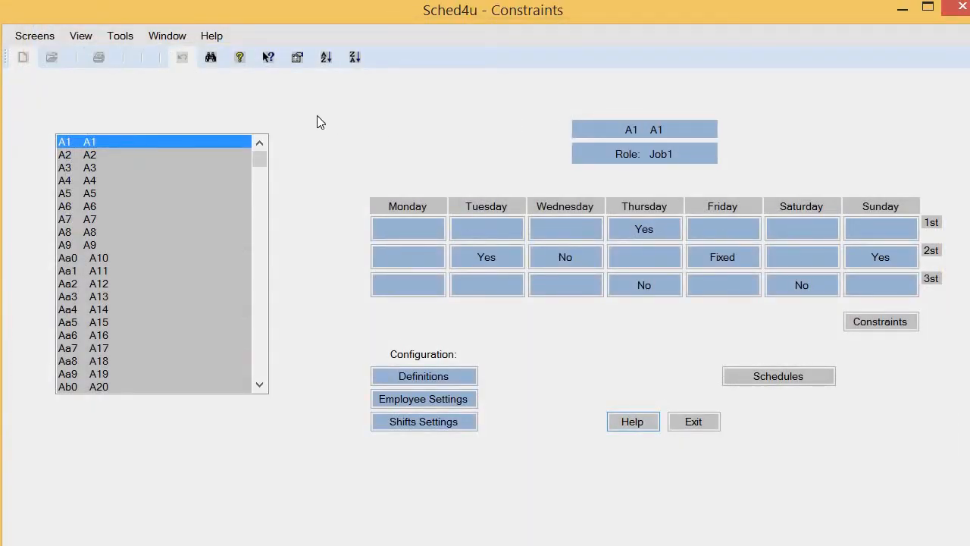
Step: Use What's This help to explain Monday's 1st shift field, the employee list, and the Definitions and Employee Settings commands
{"action": "left_click", "coordinate": [268, 57]}
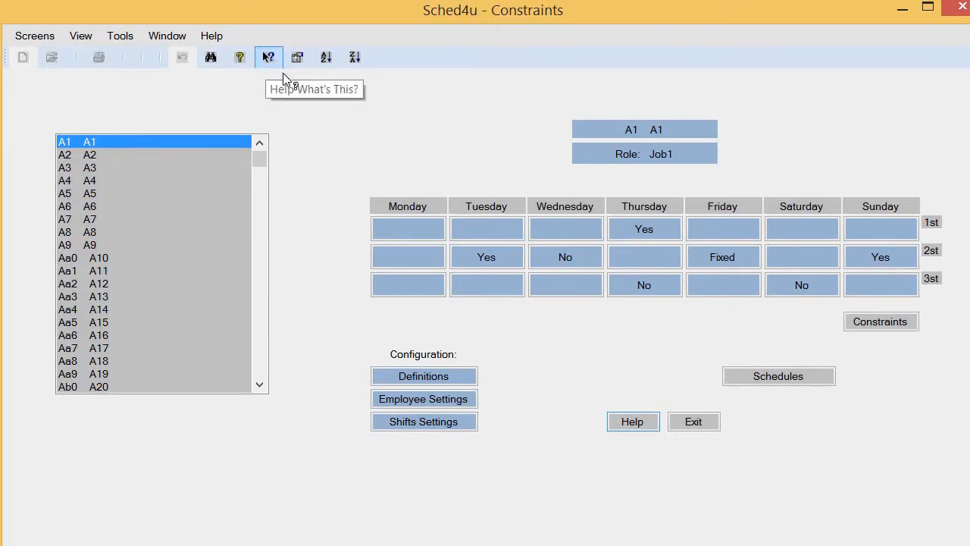
{"action": "left_click", "coordinate": [414, 224]}
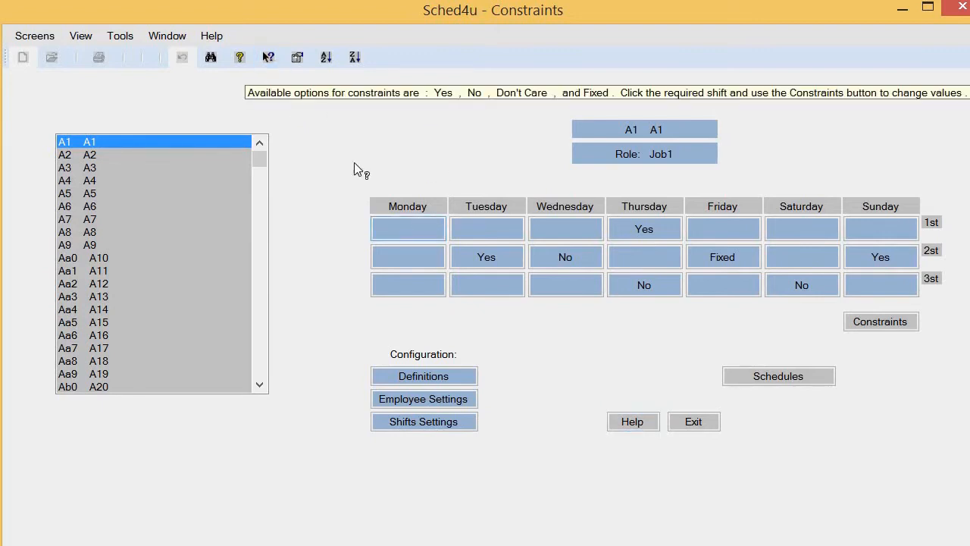
{"action": "left_click", "coordinate": [168, 141]}
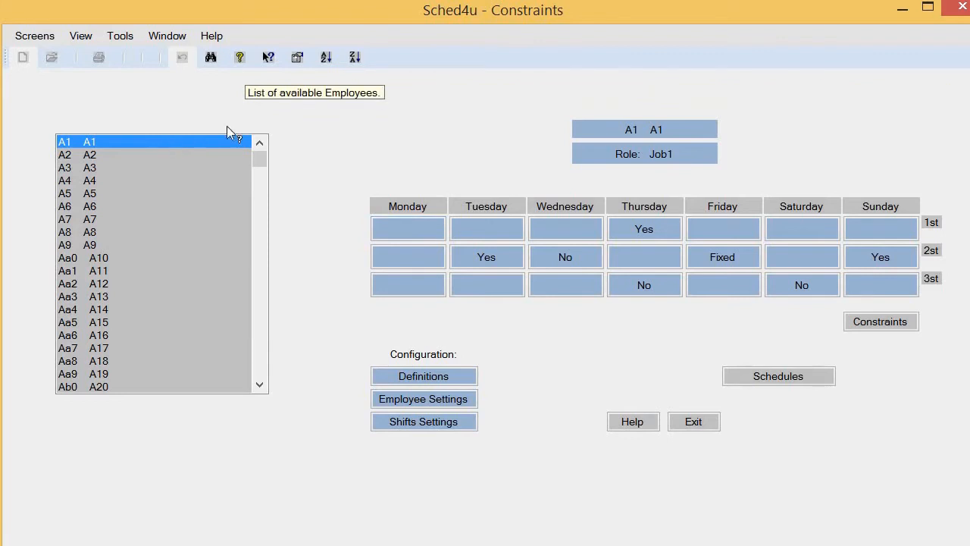
{"action": "left_click", "coordinate": [455, 379]}
{"action": "left_click", "coordinate": [451, 400]}
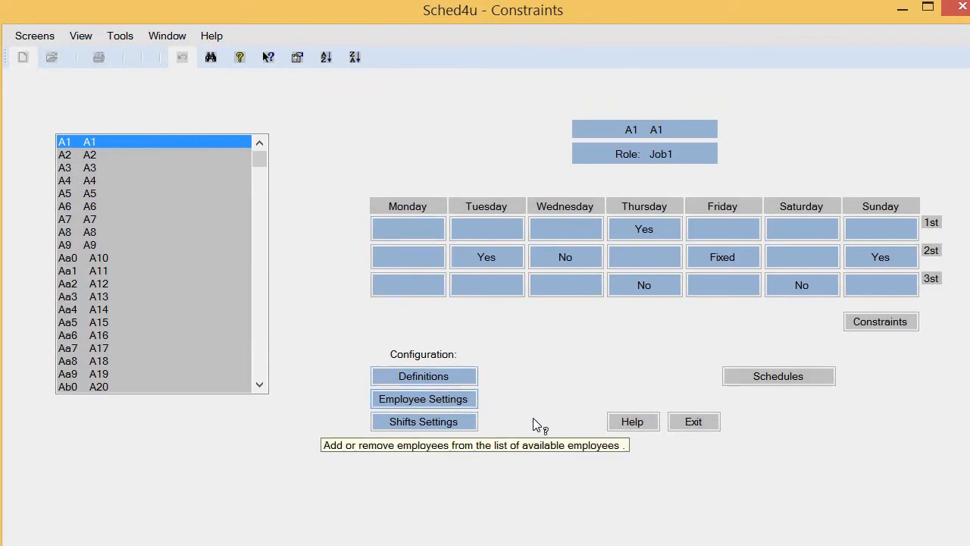
{"action": "left_click", "coordinate": [331, 124]}
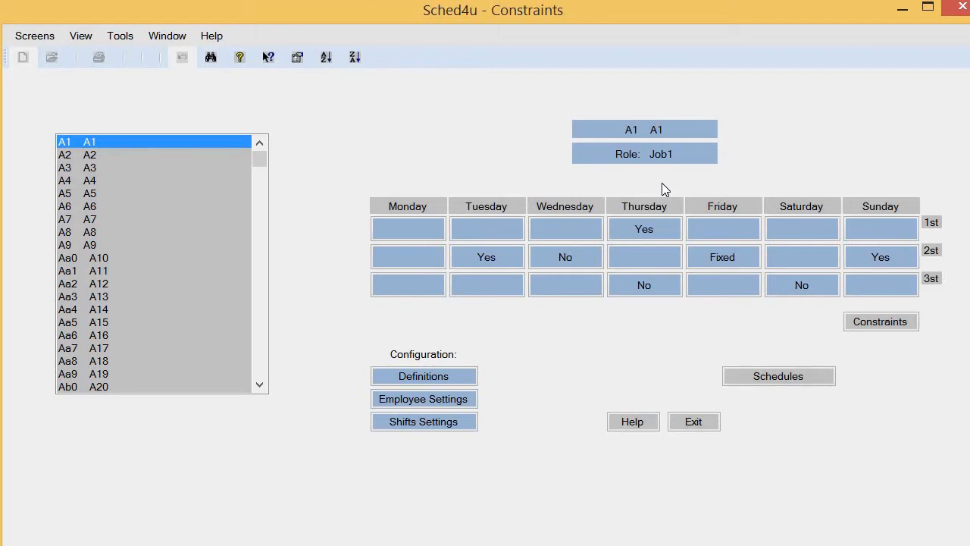
Step: Browse down the employee list as far as Anet Antil2 to review each employee's constraints, and return to the first employee
{"action": "key", "text": "Down"}
{"action": "key", "text": "Down"}
{"action": "key", "text": "Down"}
{"action": "key", "text": "Down"}
{"action": "key", "text": "Down"}
{"action": "key", "text": "Down"}
{"action": "key", "text": "Down"}
{"action": "key", "text": "Down"}
{"action": "key", "text": "Down"}
{"action": "key", "text": "Down"}
{"action": "key", "text": "Down"}
{"action": "key", "text": "Down"}
{"action": "key", "text": "Down"}
{"action": "key", "text": "Down"}
{"action": "key", "text": "Down"}
{"action": "key", "text": "Down"}
{"action": "key", "text": "Down"}
{"action": "key", "text": "Down"}
{"action": "key", "text": "Down"}
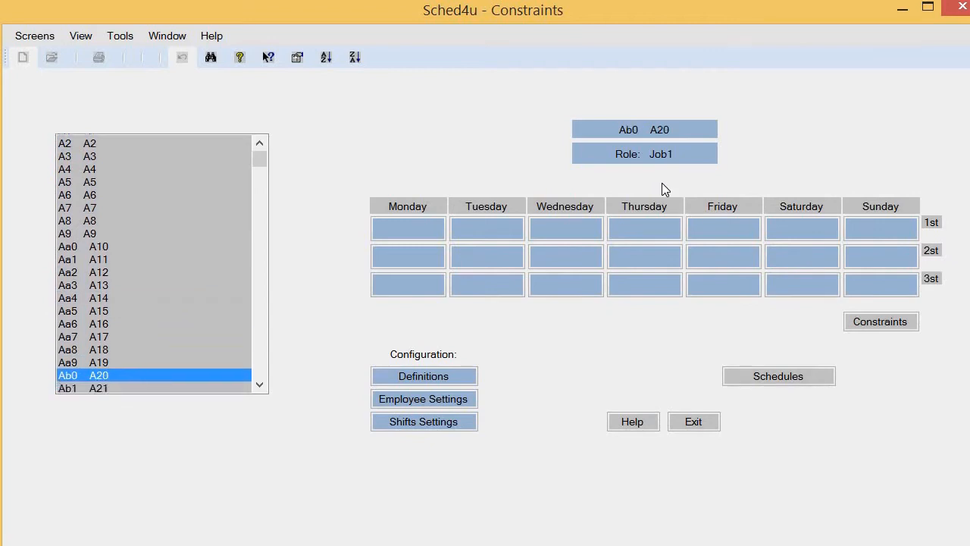
{"action": "key", "text": "Down"}
{"action": "key", "text": "Down"}
{"action": "key", "text": "Down"}
{"action": "key", "text": "Down"}
{"action": "key", "text": "Down"}
{"action": "key", "text": "Down"}
{"action": "key", "text": "Down"}
{"action": "key", "text": "Down"}
{"action": "key", "text": "Down"}
{"action": "key", "text": "Down"}
{"action": "key", "text": "Down"}
{"action": "key", "text": "Down"}
{"action": "key", "text": "Down"}
{"action": "key", "text": "Down"}
{"action": "key", "text": "Down"}
{"action": "key", "text": "Down"}
{"action": "key", "text": "Down"}
{"action": "key", "text": "Down"}
{"action": "key", "text": "Down"}
{"action": "key", "text": "Down"}
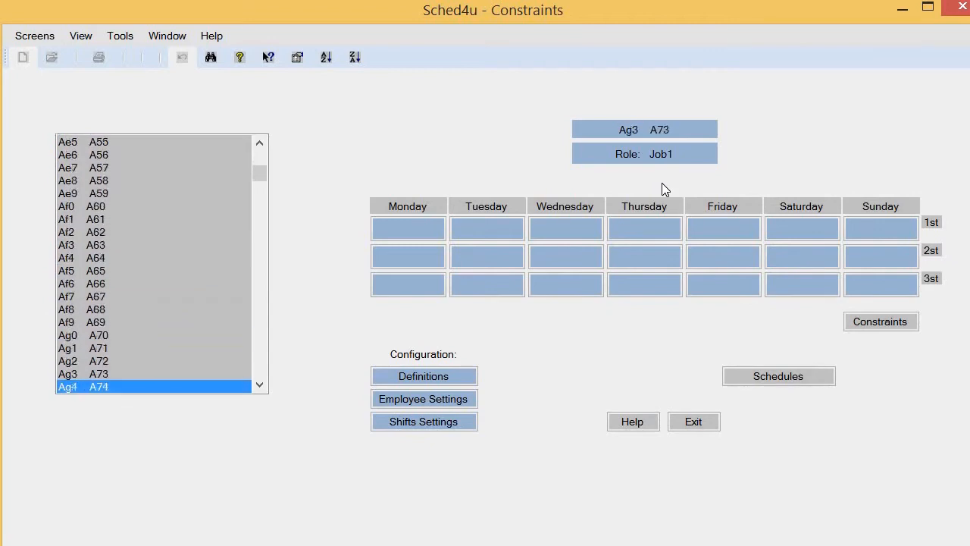
{"action": "key", "text": "Down"}
{"action": "key", "text": "Down"}
{"action": "key", "text": "Down"}
{"action": "key", "text": "Down"}
{"action": "key", "text": "Down"}
{"action": "key", "text": "Down"}
{"action": "key", "text": "Down"}
{"action": "key", "text": "Down"}
{"action": "key", "text": "Down"}
{"action": "key", "text": "Down"}
{"action": "key", "text": "Down"}
{"action": "key", "text": "Down"}
{"action": "key", "text": "Down"}
{"action": "key", "text": "Down"}
{"action": "key", "text": "Down"}
{"action": "key", "text": "Down"}
{"action": "key", "text": "Down"}
{"action": "key", "text": "Down"}
{"action": "key", "text": "Down"}
{"action": "key", "text": "Down"}
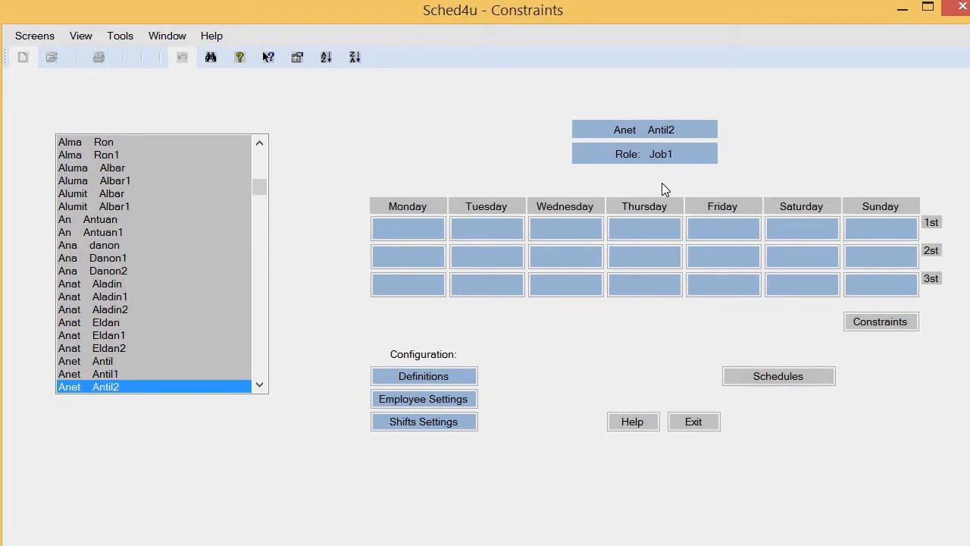
{"action": "key", "text": "Home"}
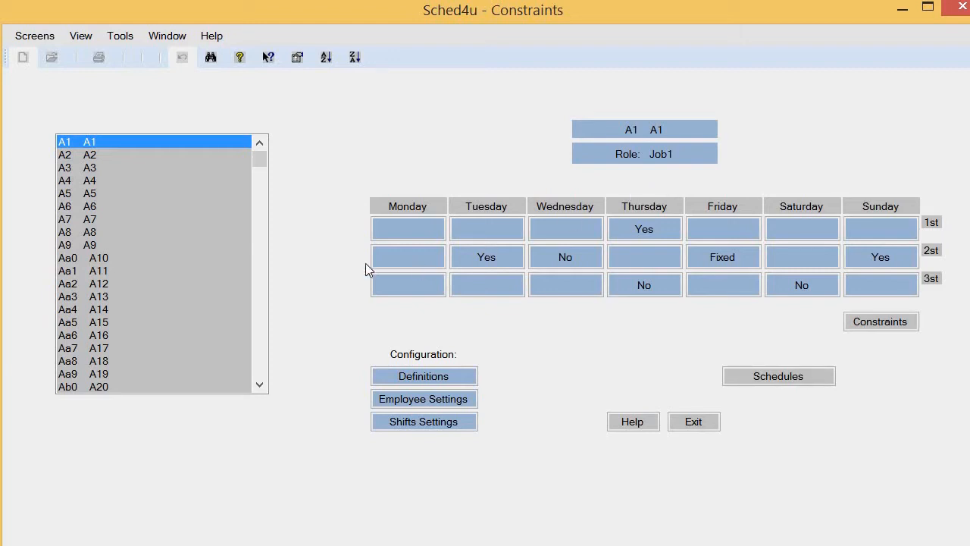
Step: For employee Aa4 A14, cycle Wednesday's 2nd shift constraint and set it to Fixed, and go back to employee A1
{"action": "left_click", "coordinate": [95, 306]}
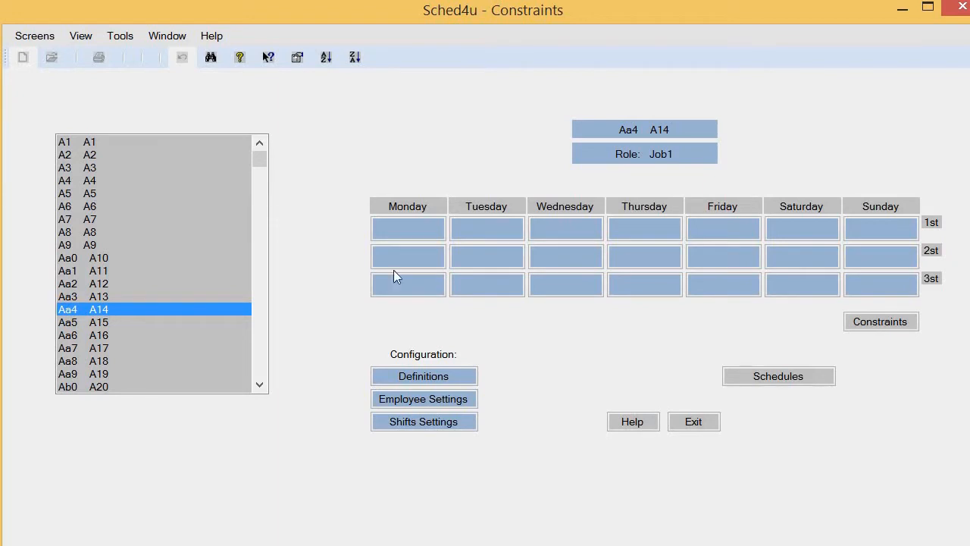
{"action": "left_click", "coordinate": [591, 258]}
{"action": "left_click", "coordinate": [591, 257]}
{"action": "left_click", "coordinate": [597, 260]}
{"action": "left_click", "coordinate": [891, 322]}
{"action": "left_click", "coordinate": [589, 258]}
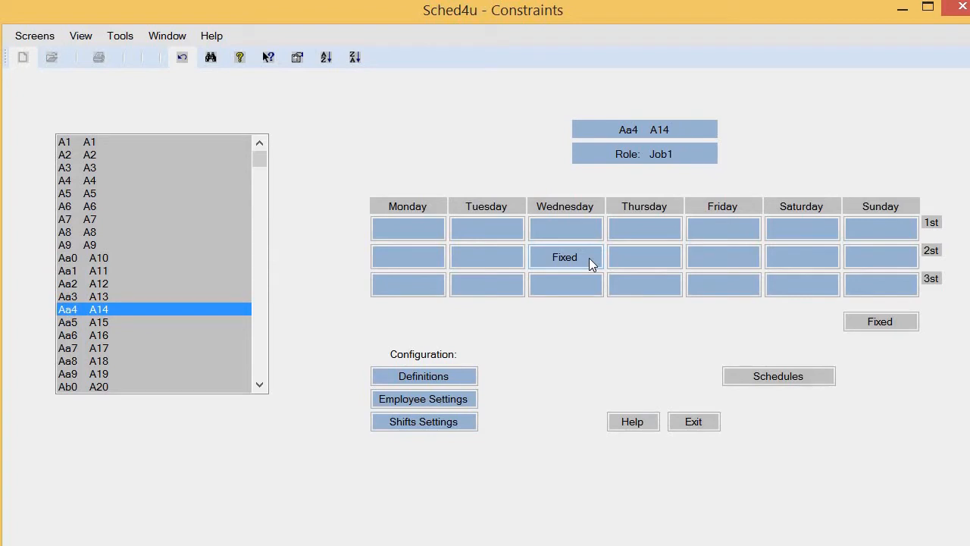
{"action": "left_click", "coordinate": [120, 141]}
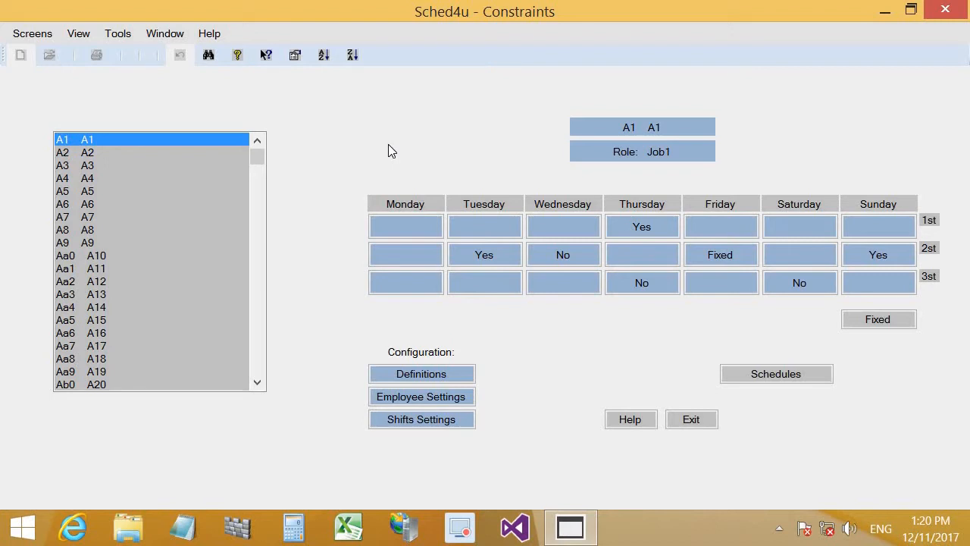
Step: Open Employee Settings in a maximized window and view the available Role options without changing the selection
{"action": "left_click", "coordinate": [471, 397]}
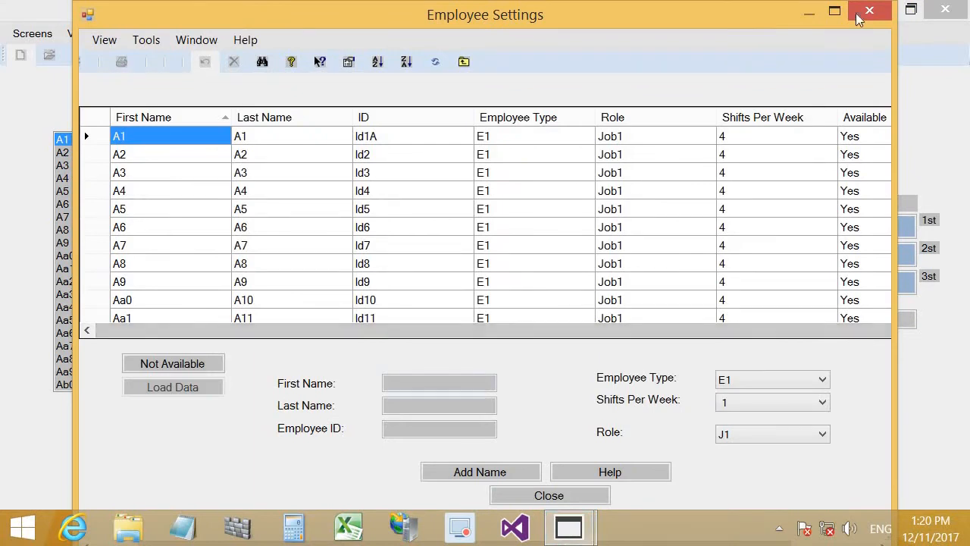
{"action": "left_click", "coordinate": [834, 15]}
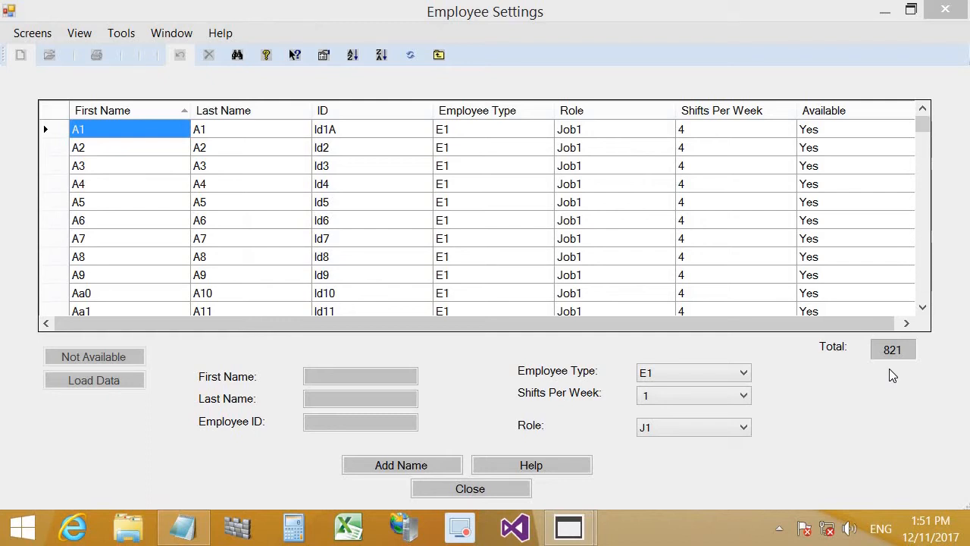
{"action": "left_click", "coordinate": [743, 429]}
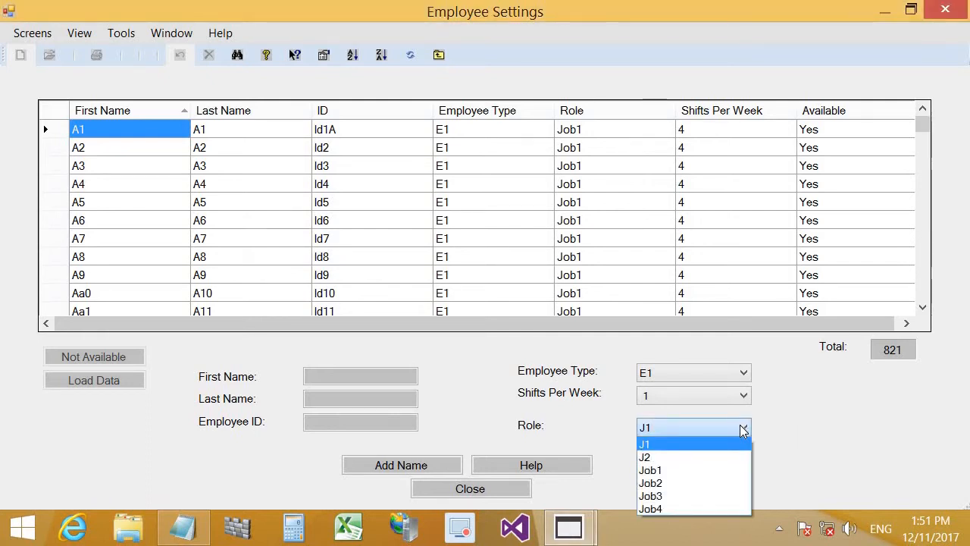
{"action": "left_click", "coordinate": [770, 428]}
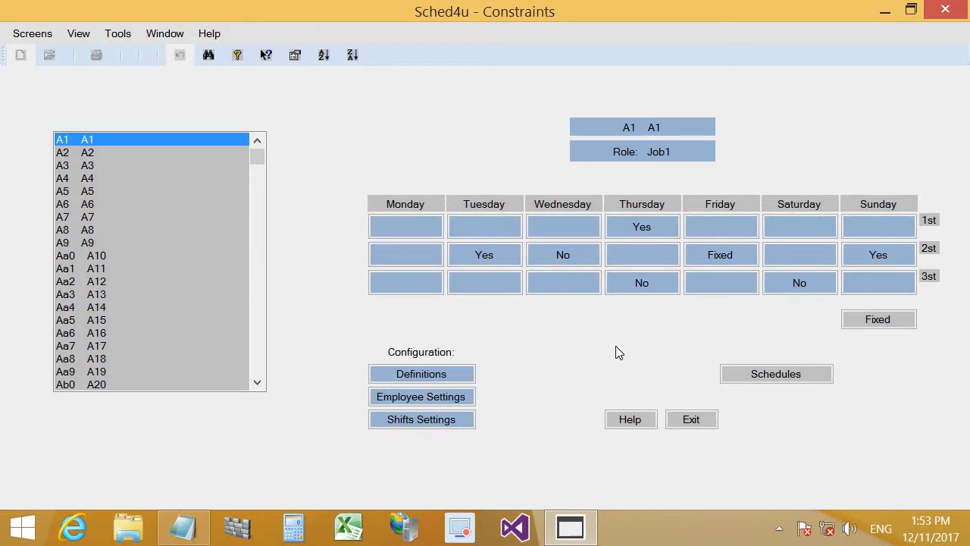
Step: Open the Schedules screen in a maximized window and request the details of Friday's 1st shift
{"action": "left_click", "coordinate": [822, 375]}
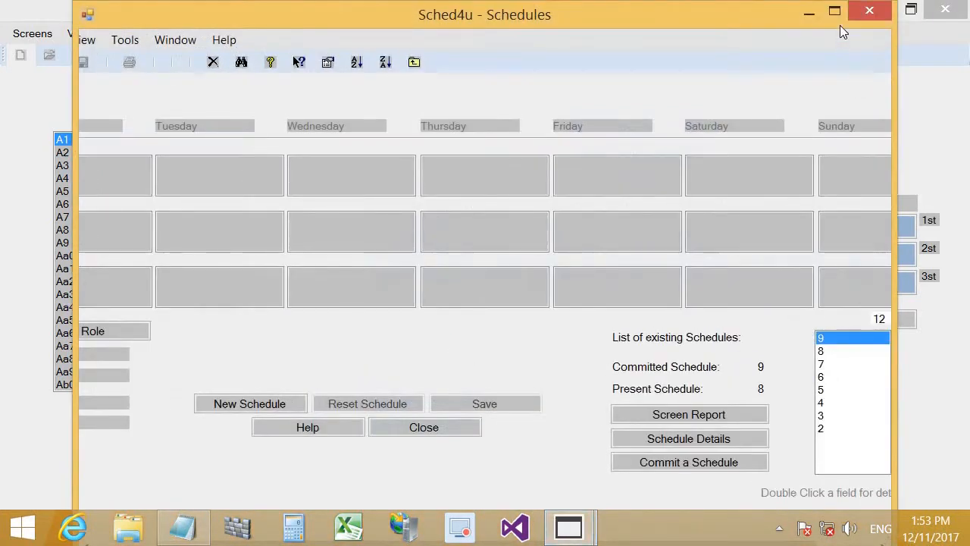
{"action": "left_click", "coordinate": [835, 12]}
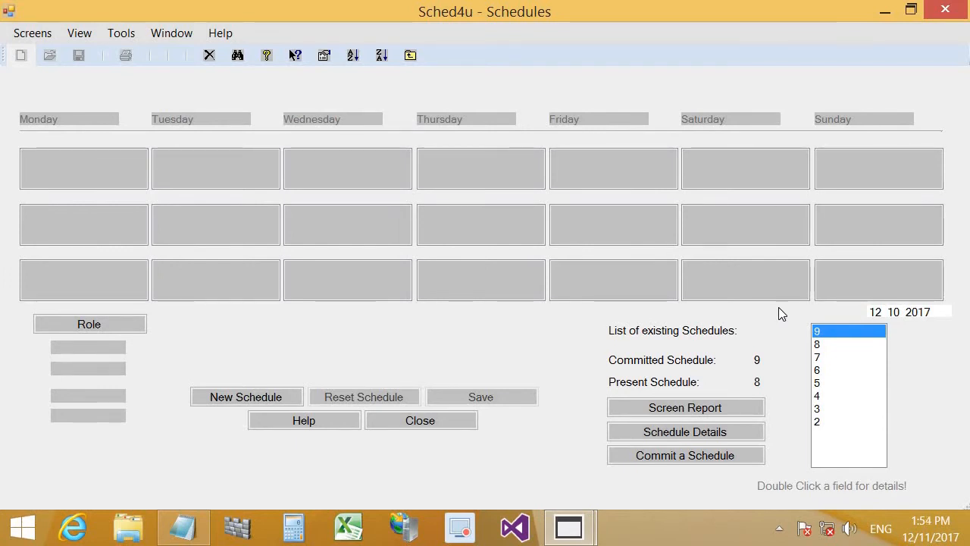
{"action": "double_click", "coordinate": [517, 167]}
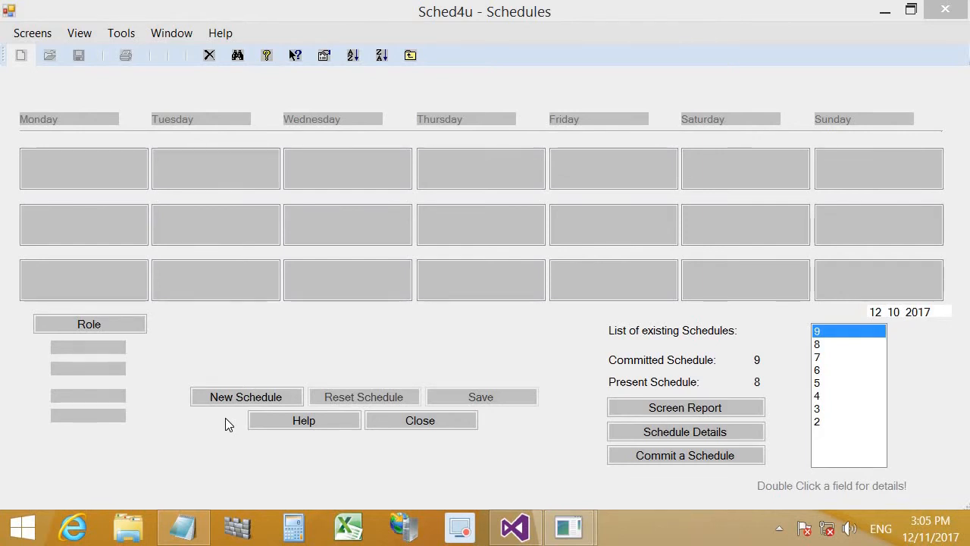
Step: Check the employee counts across all roles for Monday's 1st, 2nd and 3rd shifts
{"action": "left_click", "coordinate": [106, 172]}
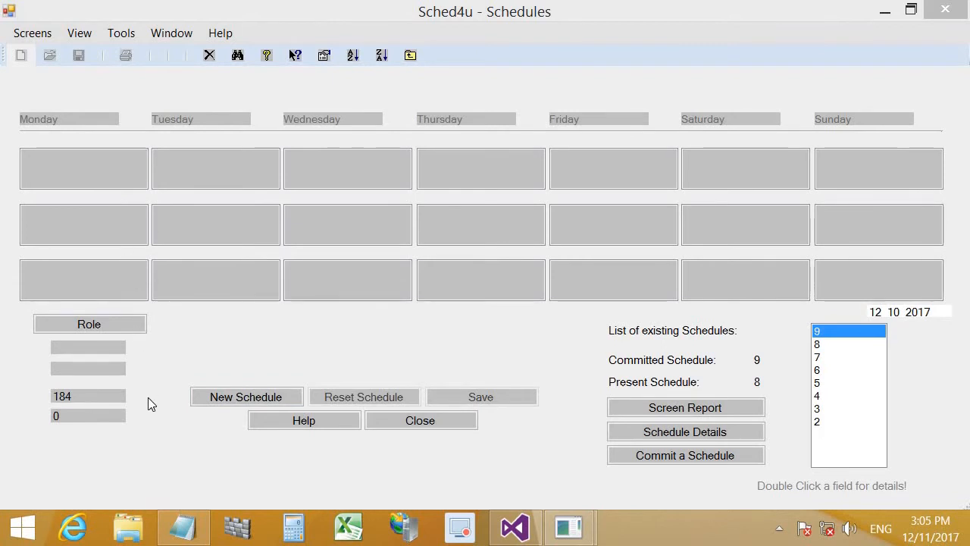
{"action": "left_click", "coordinate": [108, 228]}
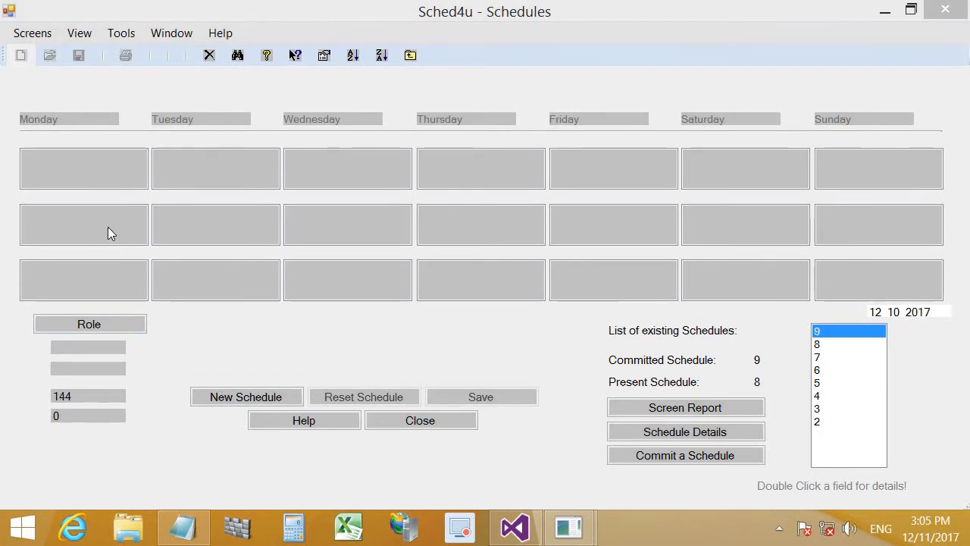
{"action": "left_click", "coordinate": [113, 277]}
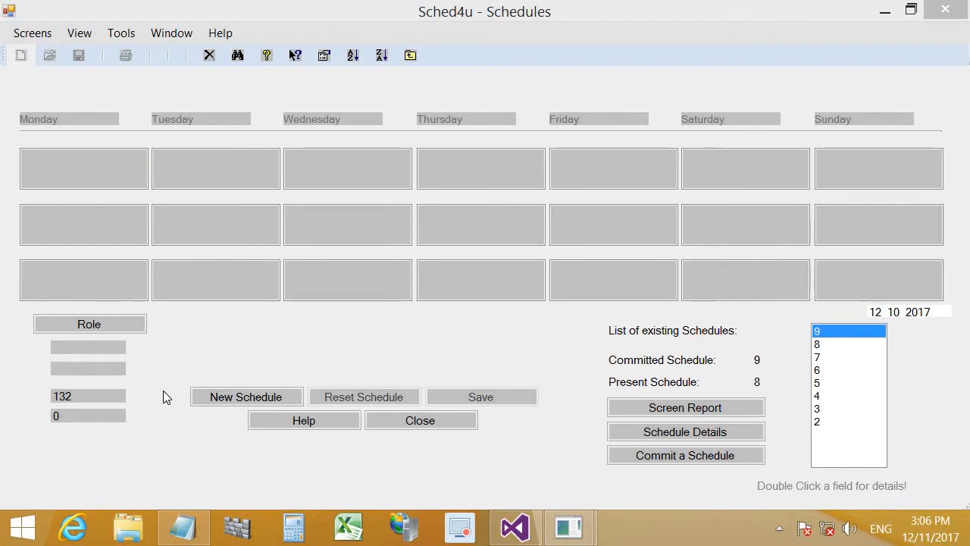
Step: Switch the role to Job1 and check the employee counts for Monday's three shifts
{"action": "left_click", "coordinate": [122, 325]}
{"action": "left_click", "coordinate": [122, 325]}
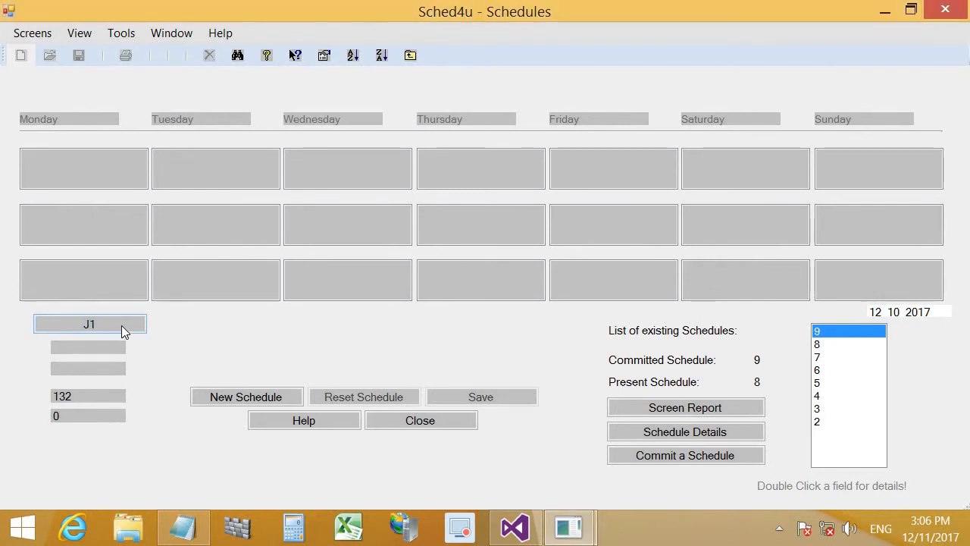
{"action": "left_click", "coordinate": [121, 325]}
{"action": "left_click", "coordinate": [122, 325]}
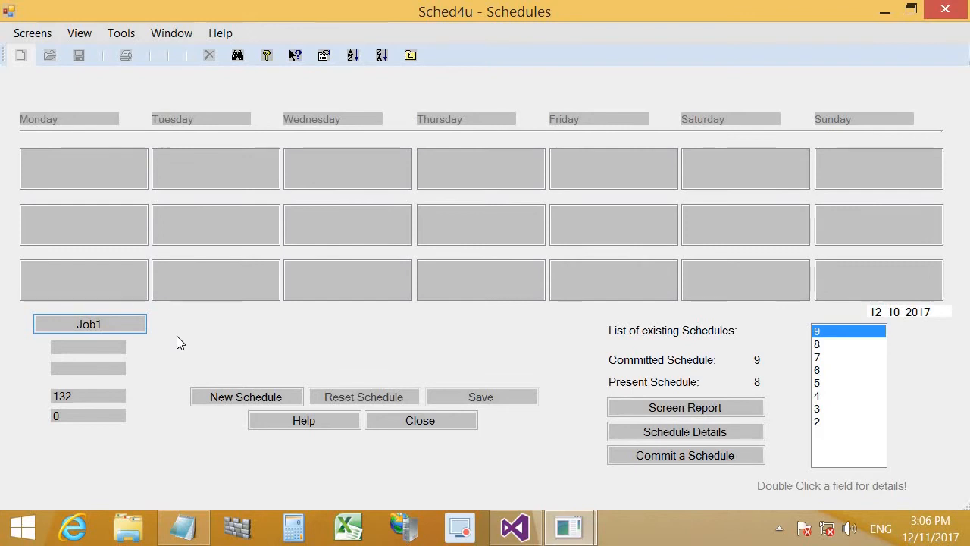
{"action": "left_click", "coordinate": [126, 178]}
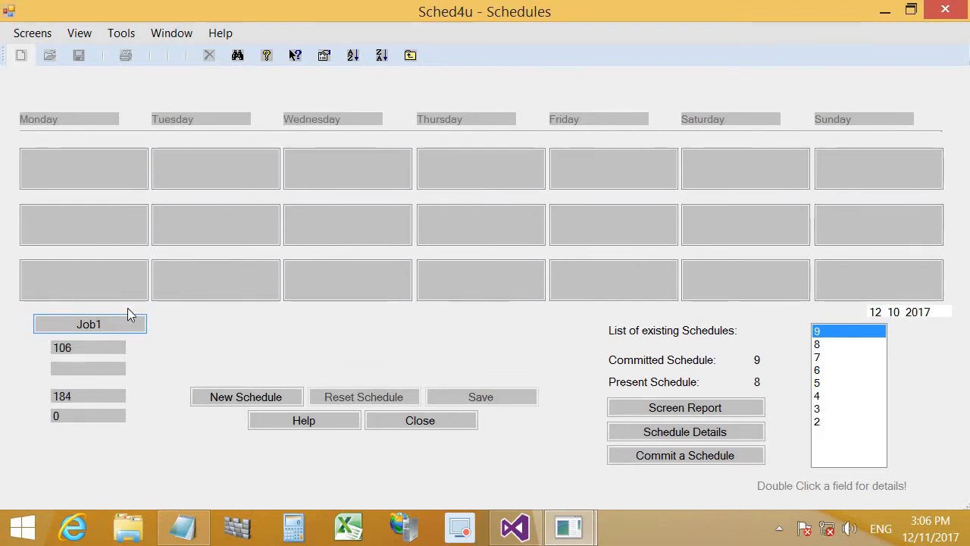
{"action": "left_click", "coordinate": [112, 234]}
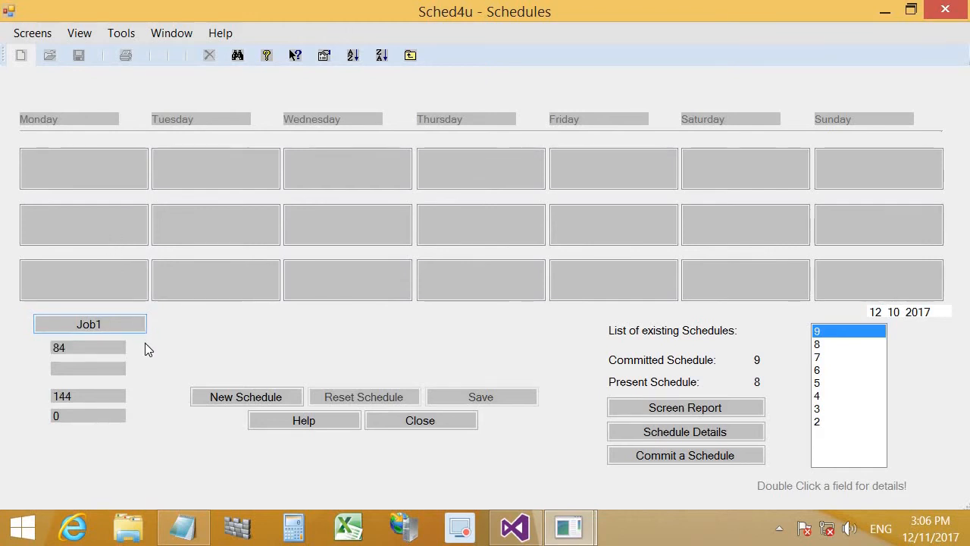
{"action": "left_click", "coordinate": [113, 277]}
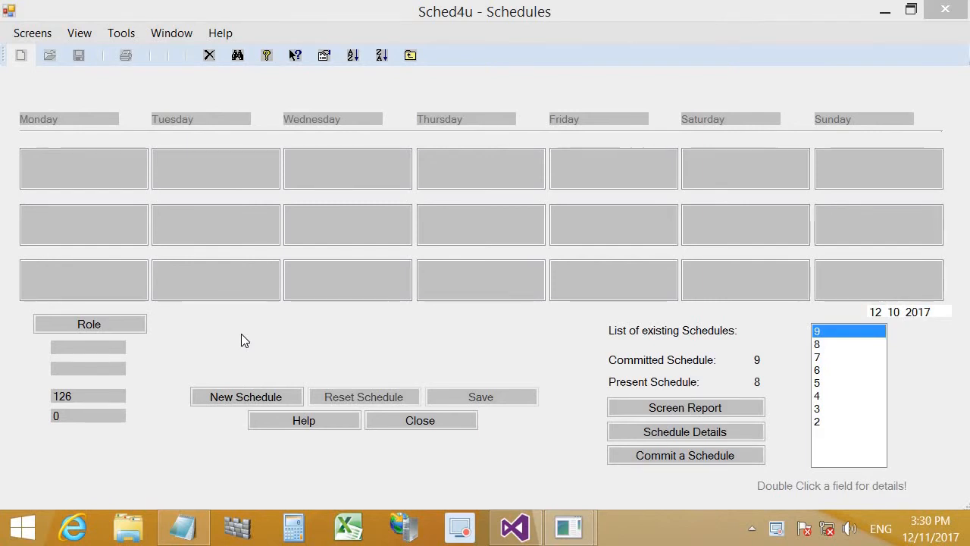
Step: Generate a new weekly schedule and check the overall employee counts for Monday's 1st shift
{"action": "left_click", "coordinate": [295, 402]}
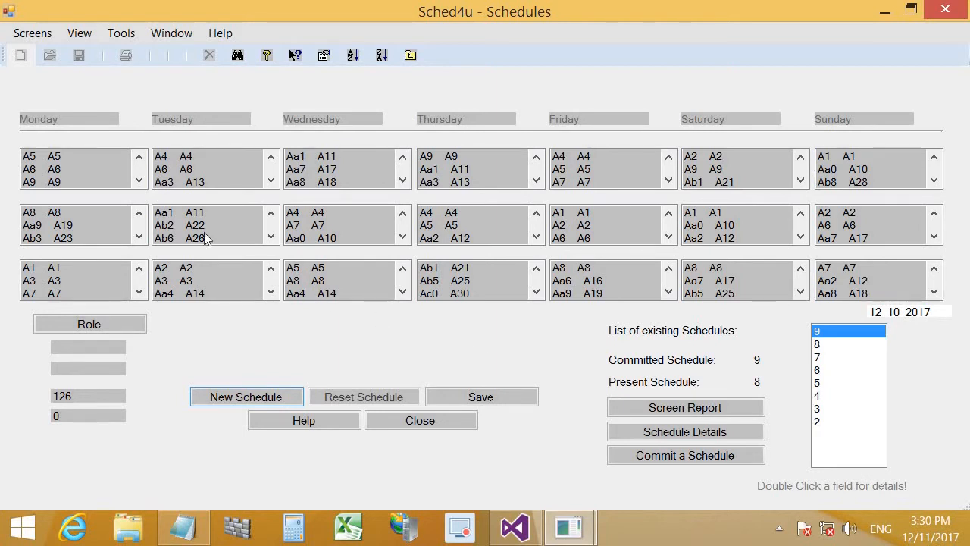
{"action": "left_click", "coordinate": [87, 172]}
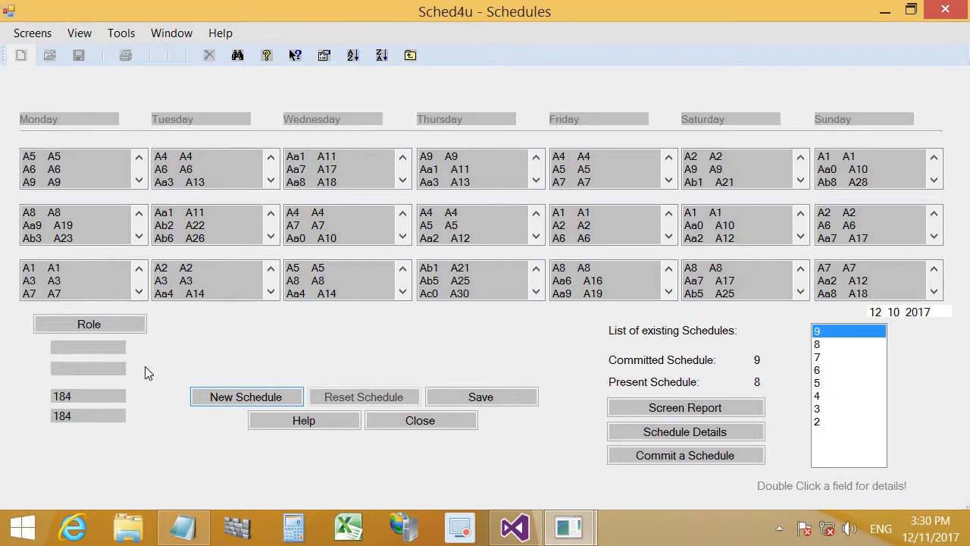
Step: Set the role to Job1 and compare its required and assigned employee counts for Monday's 1st shift in the generated schedule
{"action": "left_click", "coordinate": [128, 325]}
{"action": "left_click", "coordinate": [128, 325]}
{"action": "left_click", "coordinate": [128, 326]}
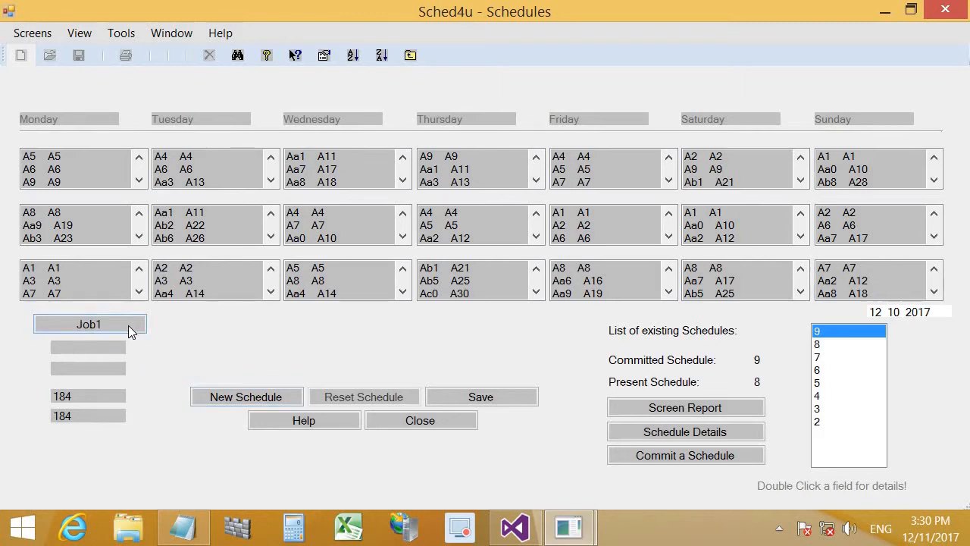
{"action": "left_click", "coordinate": [102, 173]}
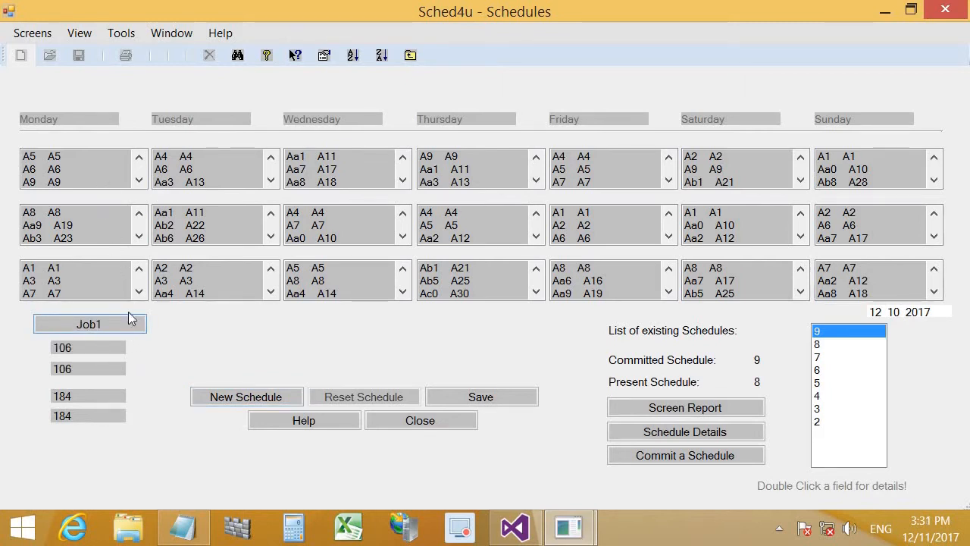
Step: Compare required and assigned Job1 counts for Monday's 2nd and 3rd shifts and all Tuesday and Wednesday shifts
{"action": "left_click", "coordinate": [89, 225]}
{"action": "left_click", "coordinate": [82, 274]}
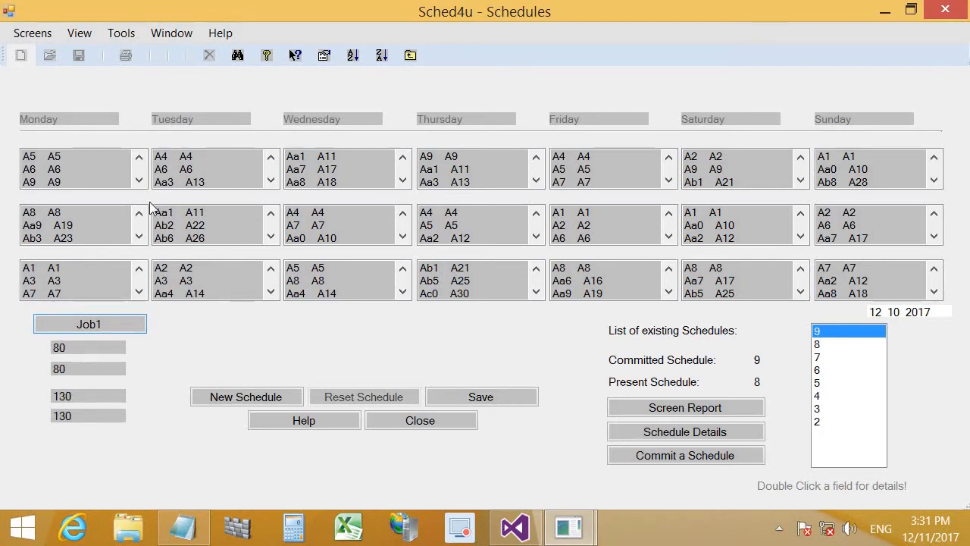
{"action": "left_click", "coordinate": [203, 167]}
{"action": "left_click", "coordinate": [192, 225]}
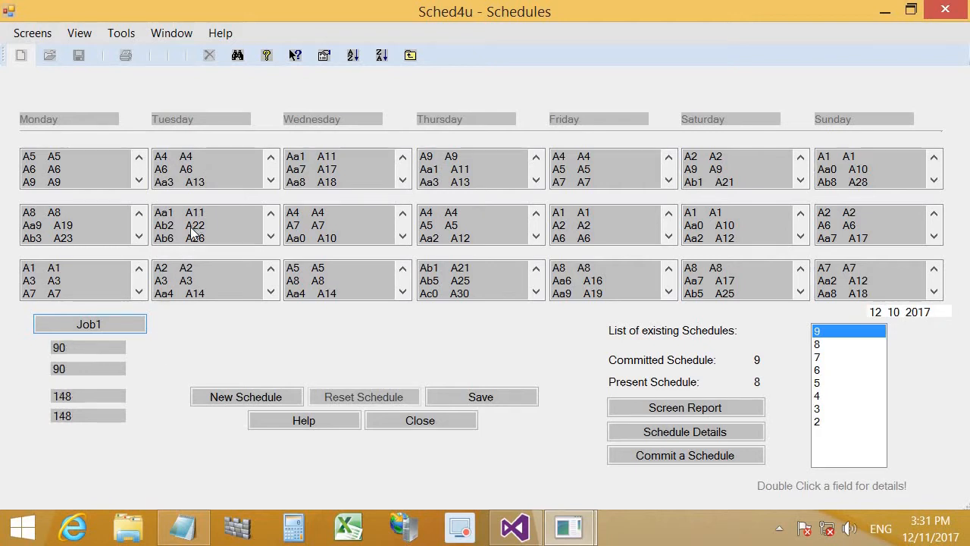
{"action": "left_click", "coordinate": [182, 285]}
{"action": "left_click", "coordinate": [324, 177]}
{"action": "left_click", "coordinate": [322, 223]}
{"action": "left_click", "coordinate": [328, 279]}
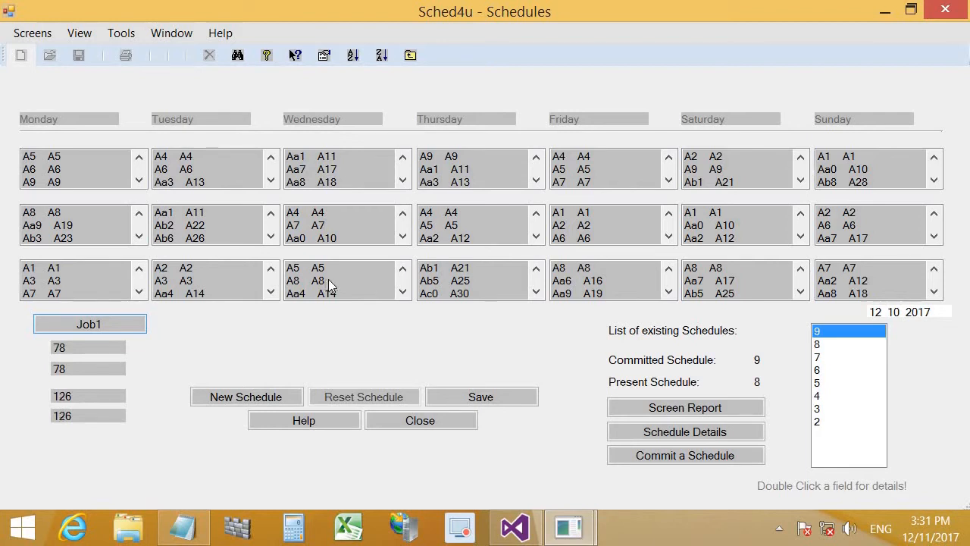
Step: Compare required and assigned Job1 counts for every shift from Thursday through Sunday
{"action": "left_click", "coordinate": [453, 172]}
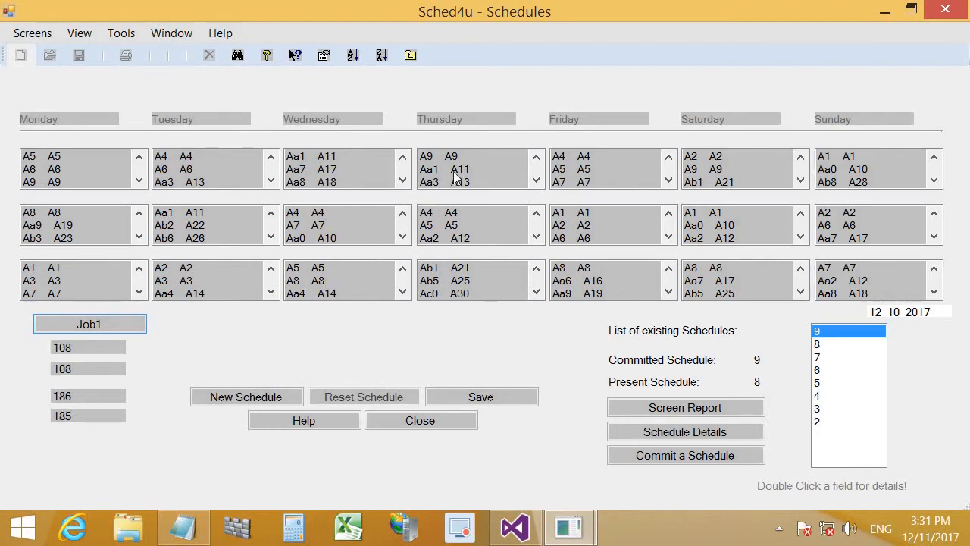
{"action": "left_click", "coordinate": [461, 229]}
{"action": "left_click", "coordinate": [450, 283]}
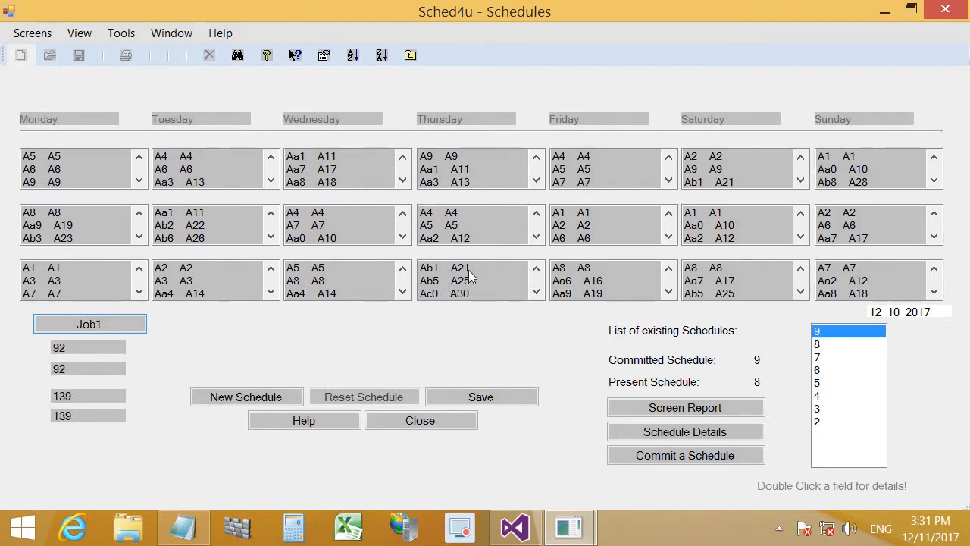
{"action": "mouse_move", "coordinate": [459, 284]}
{"action": "mouse_move", "coordinate": [579, 179]}
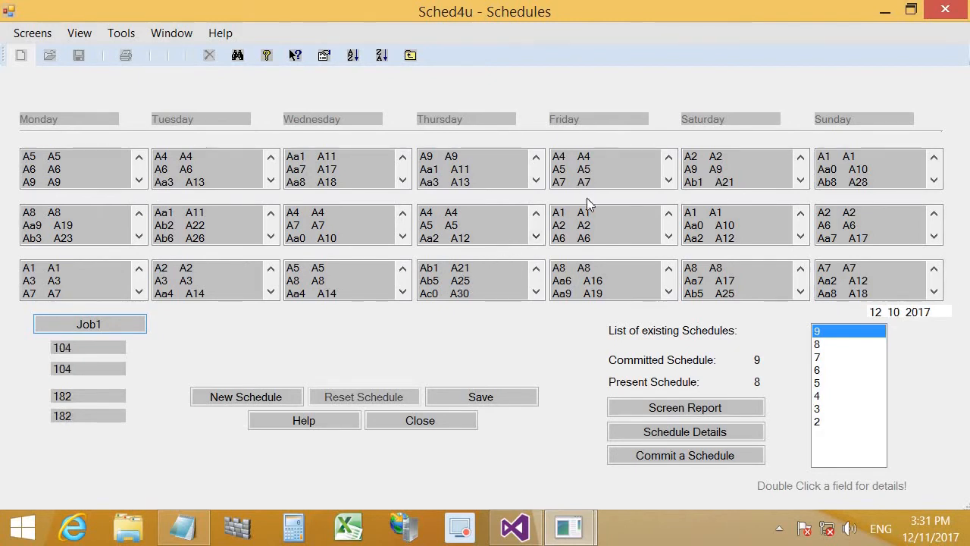
{"action": "mouse_move", "coordinate": [580, 275]}
{"action": "mouse_move", "coordinate": [716, 222]}
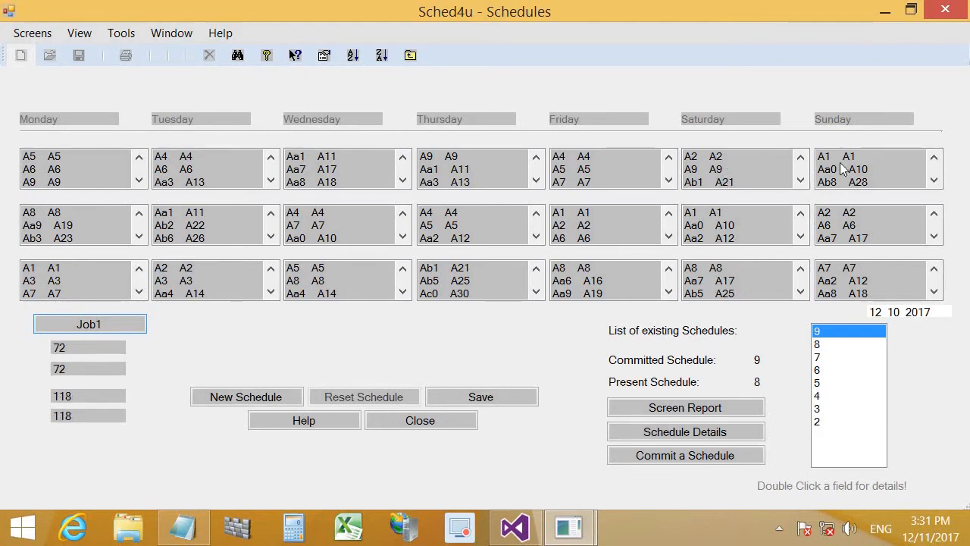
{"action": "mouse_move", "coordinate": [843, 161]}
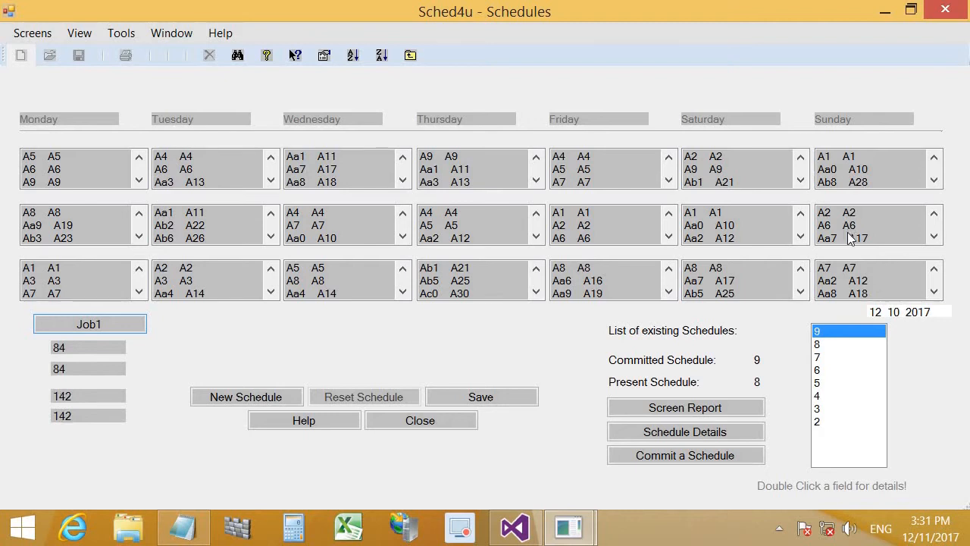
{"action": "mouse_move", "coordinate": [841, 280]}
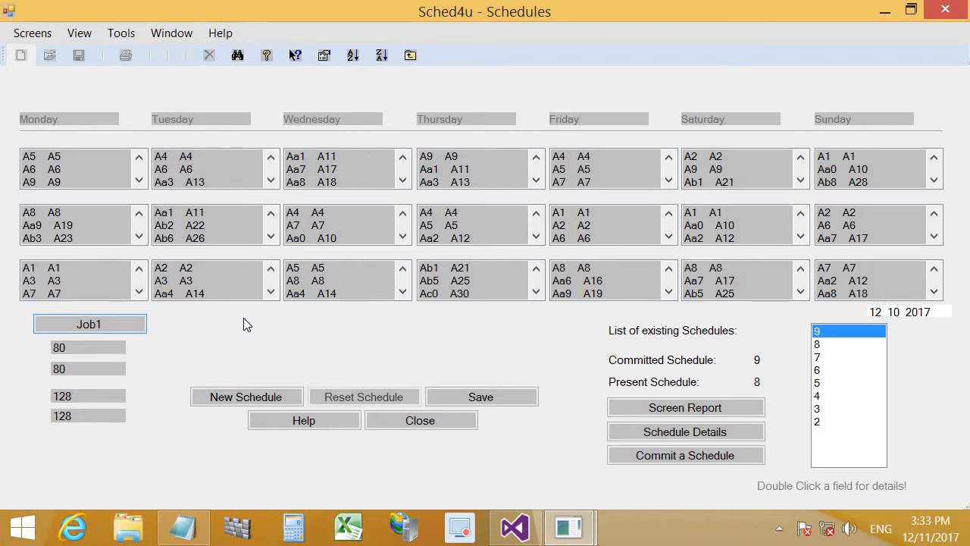
Step: Open the details of Tuesday's 1st shift and check the required and inserted employees for J1, J2 and Job1 through Job4
{"action": "double_click", "coordinate": [225, 168]}
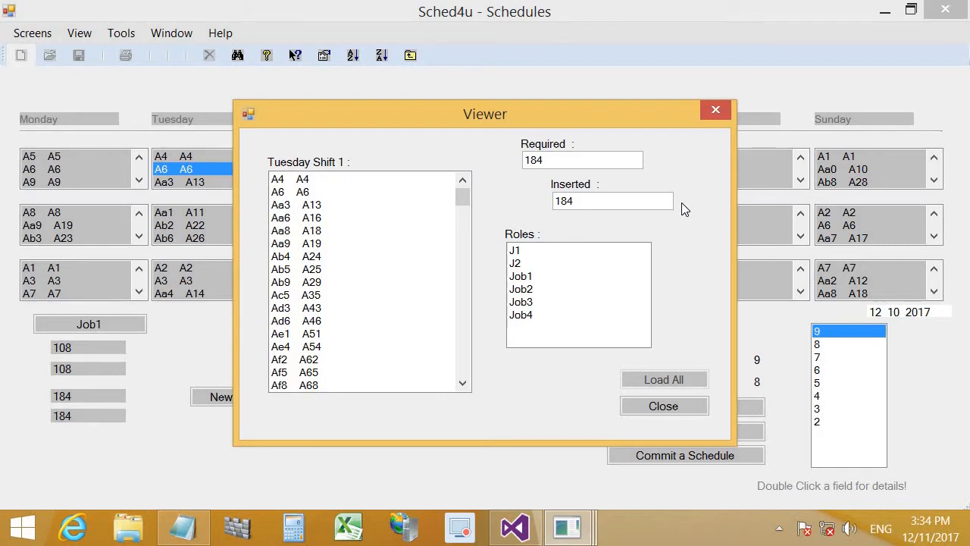
{"action": "left_click", "coordinate": [524, 253]}
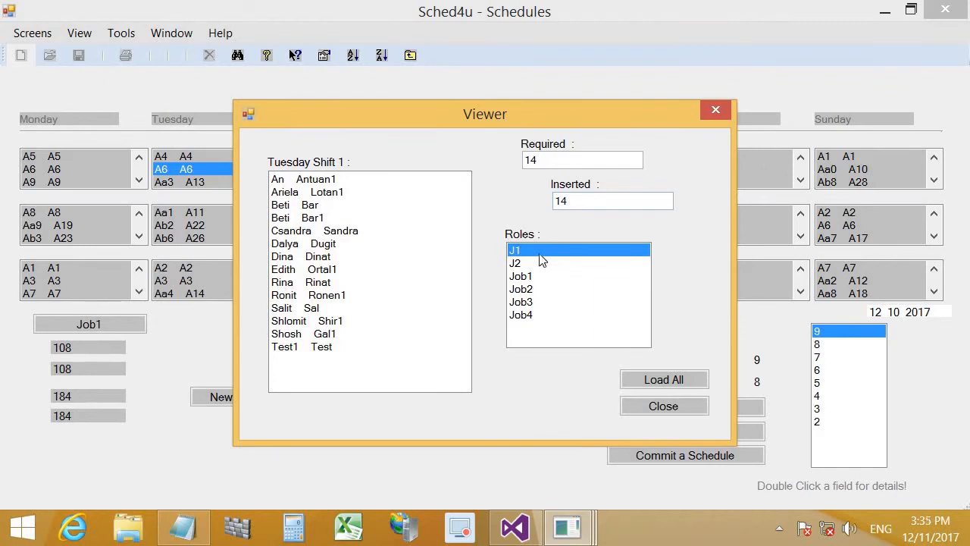
{"action": "left_click", "coordinate": [517, 266]}
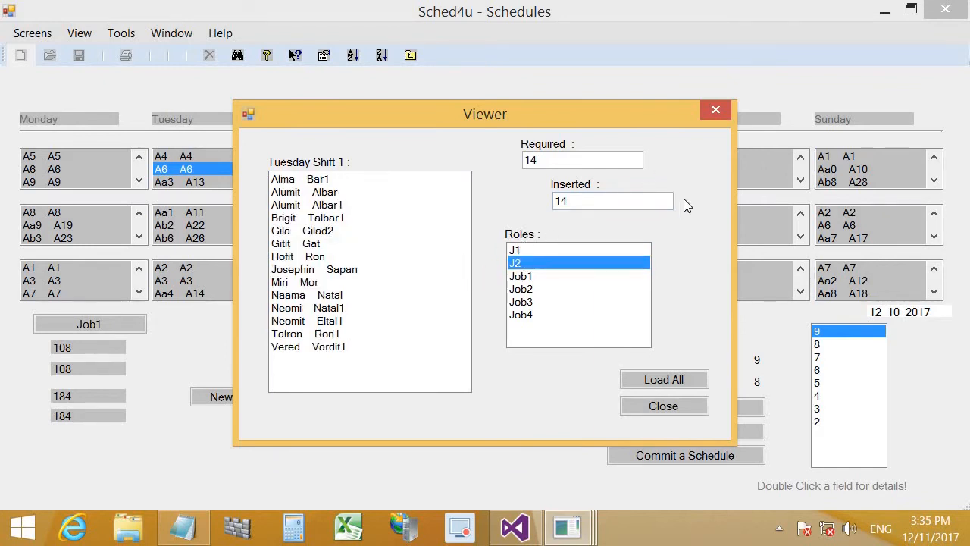
{"action": "left_click", "coordinate": [521, 277]}
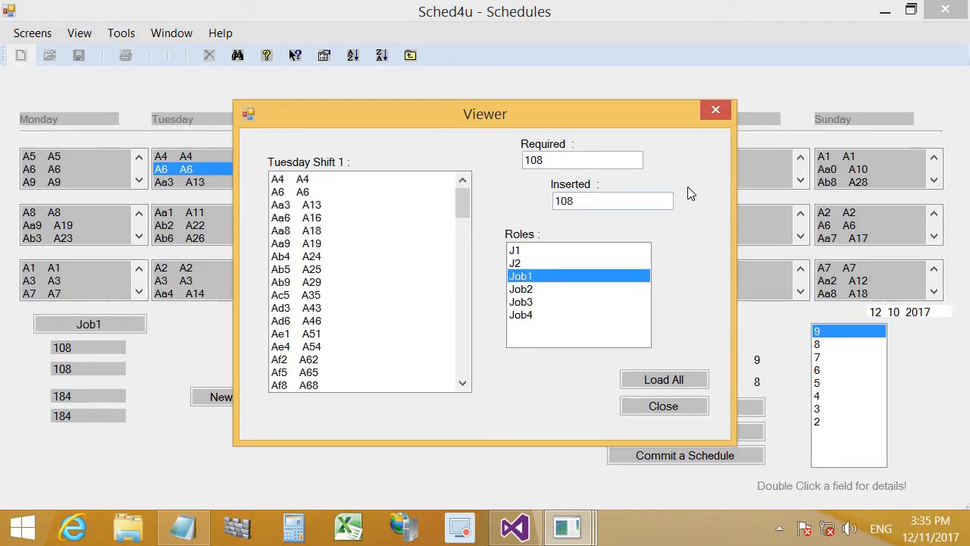
{"action": "left_click", "coordinate": [523, 290]}
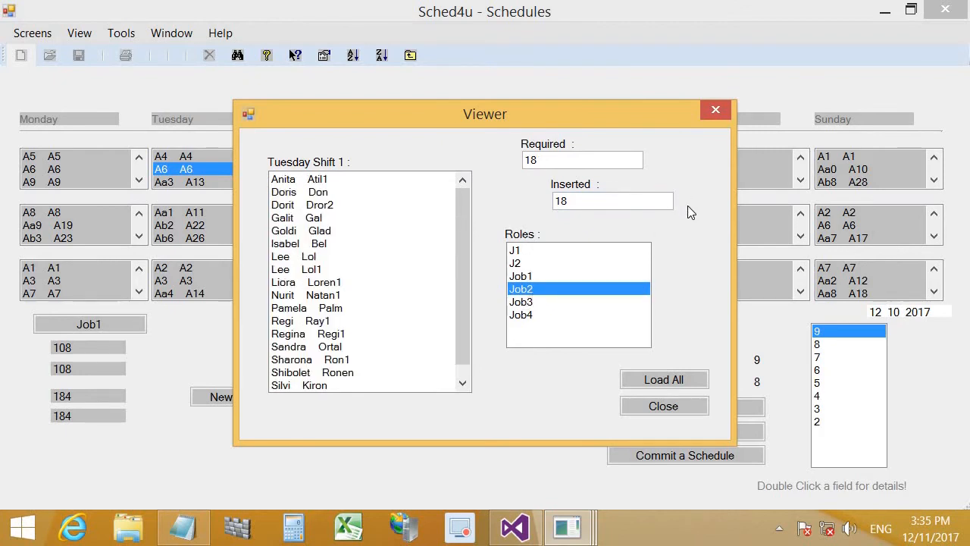
{"action": "left_click", "coordinate": [526, 304]}
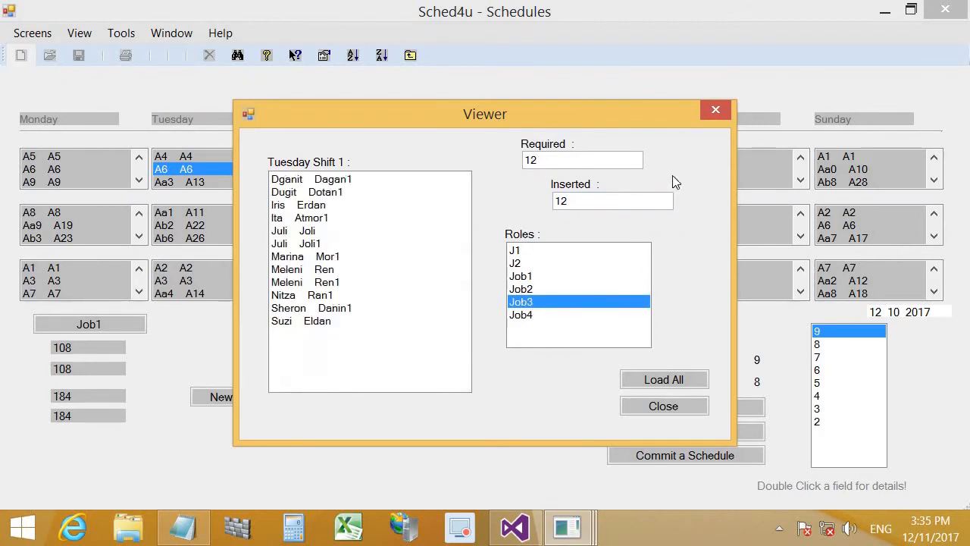
{"action": "left_click", "coordinate": [522, 317]}
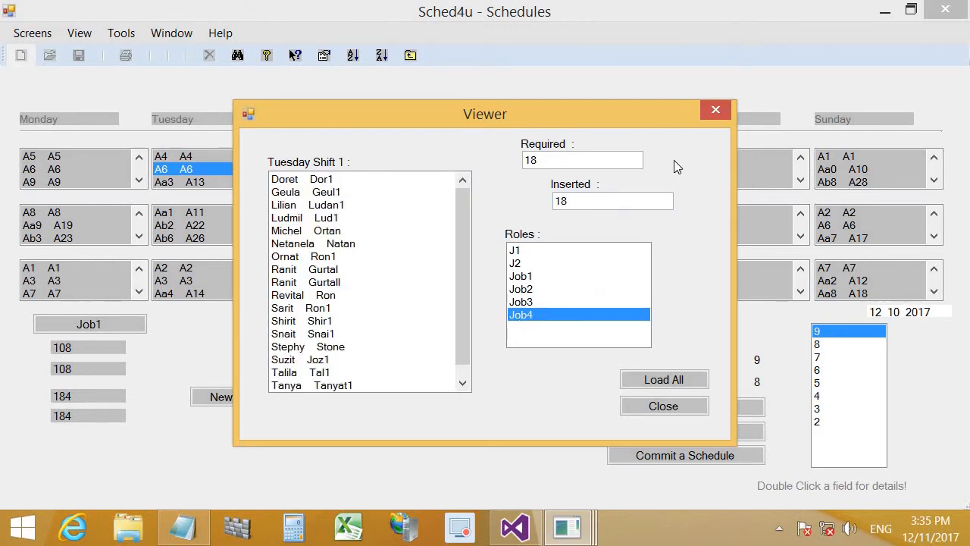
Step: Recheck Job1 in Tuesday's 1st shift, reload the employees of all roles and close the shift viewer
{"action": "left_click", "coordinate": [532, 278]}
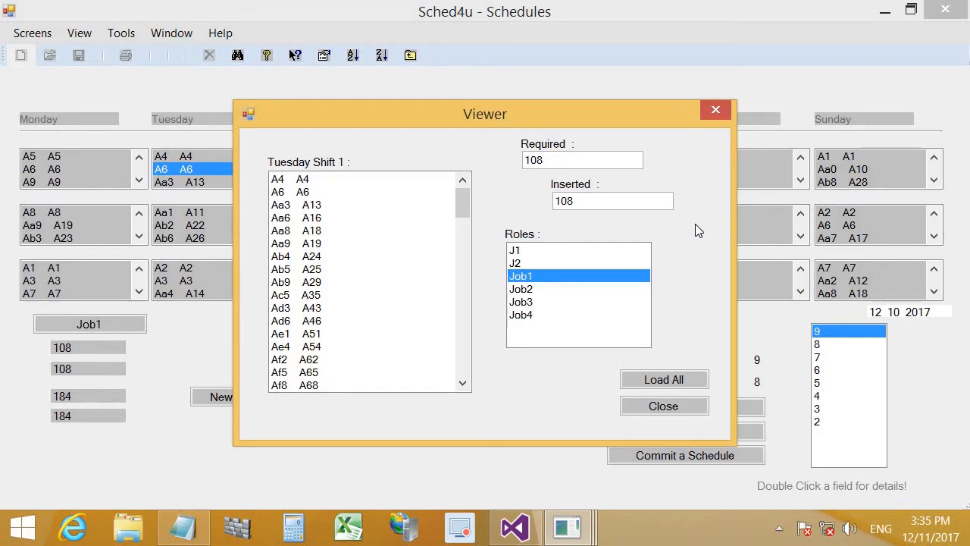
{"action": "left_click", "coordinate": [700, 379]}
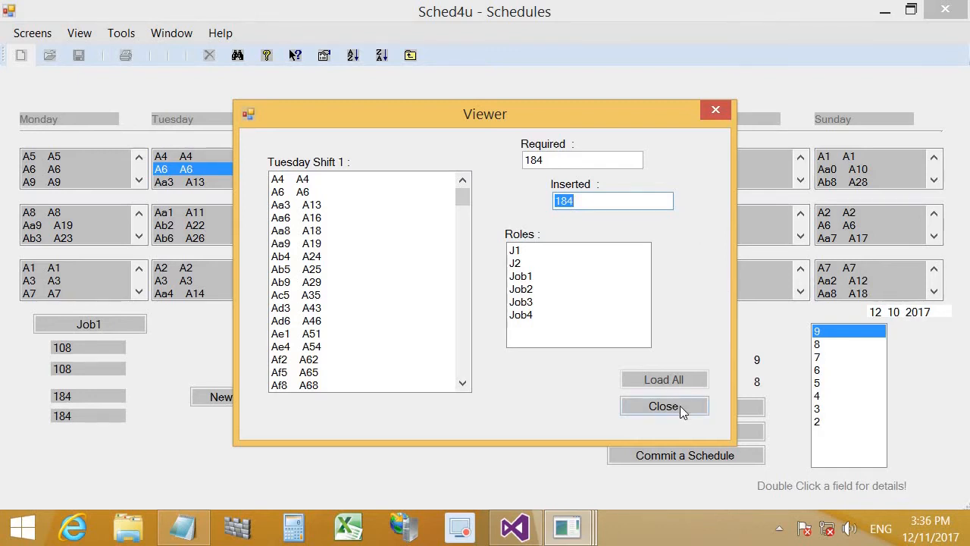
{"action": "left_click", "coordinate": [635, 407]}
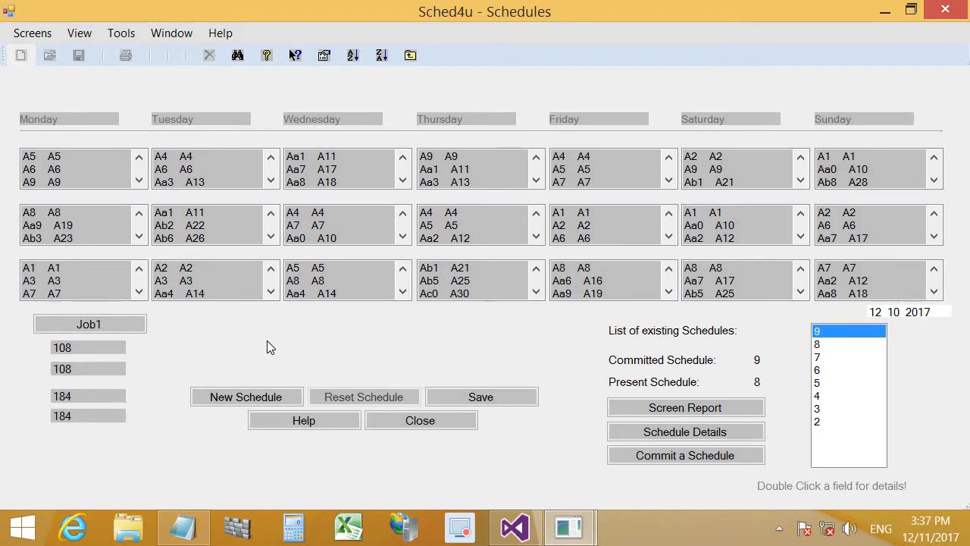
Step: Save the generated schedule and commit schedule 10
{"action": "left_click", "coordinate": [515, 395]}
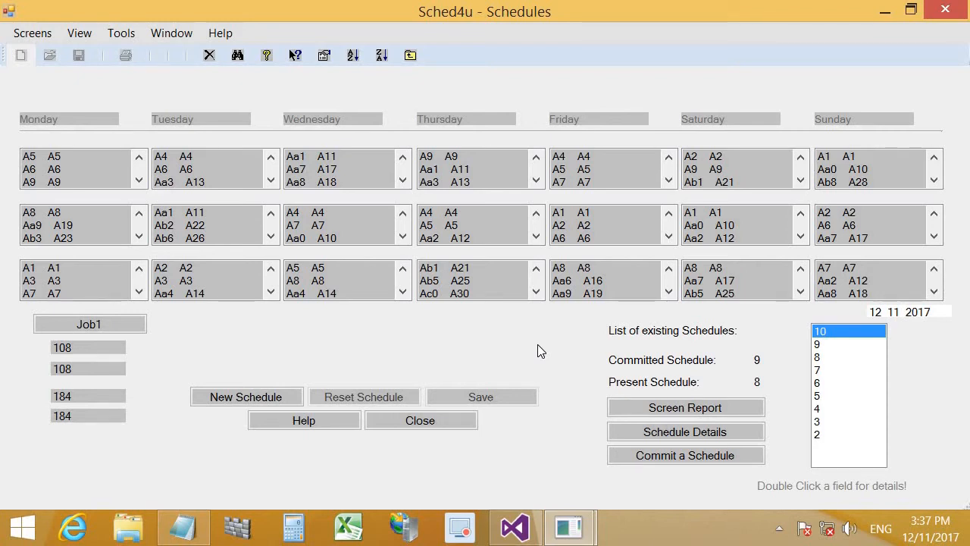
{"action": "left_click", "coordinate": [847, 342]}
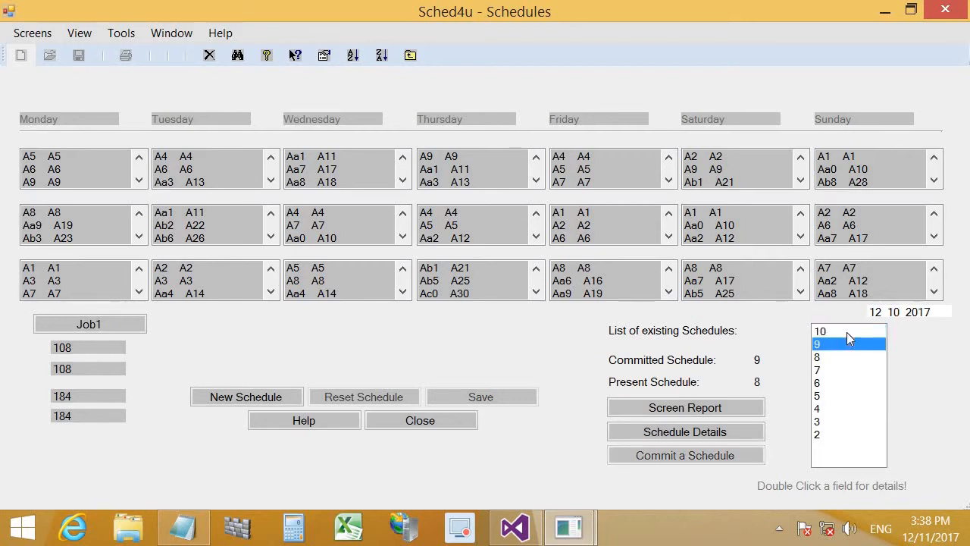
{"action": "left_click", "coordinate": [848, 333]}
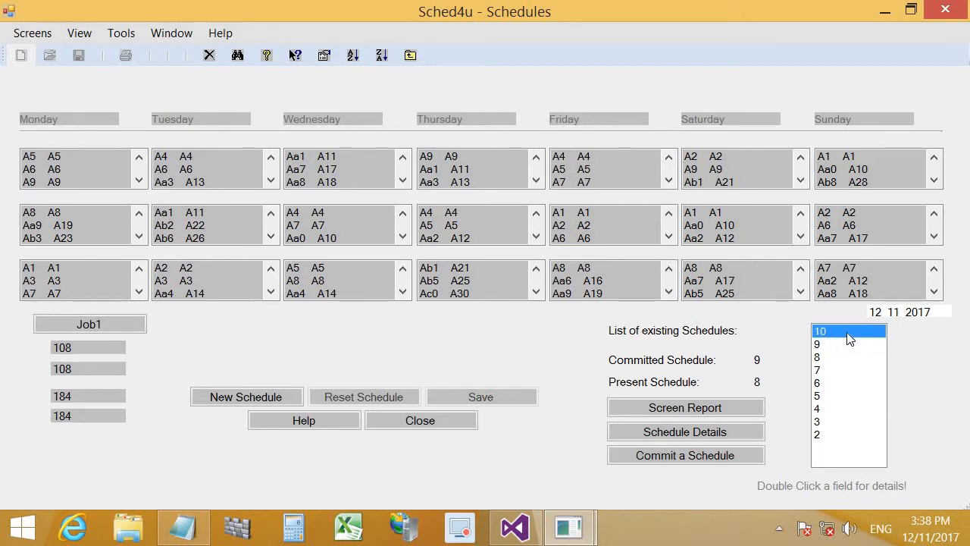
{"action": "left_click", "coordinate": [750, 456]}
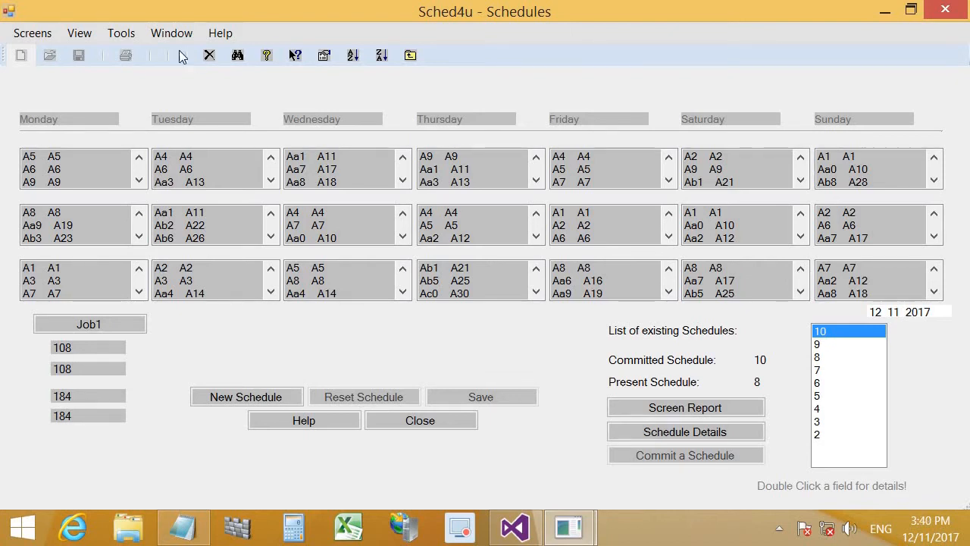
Step: Review the month's committed schedules with their creation and use dates, and close the overview
{"action": "left_click", "coordinate": [83, 33]}
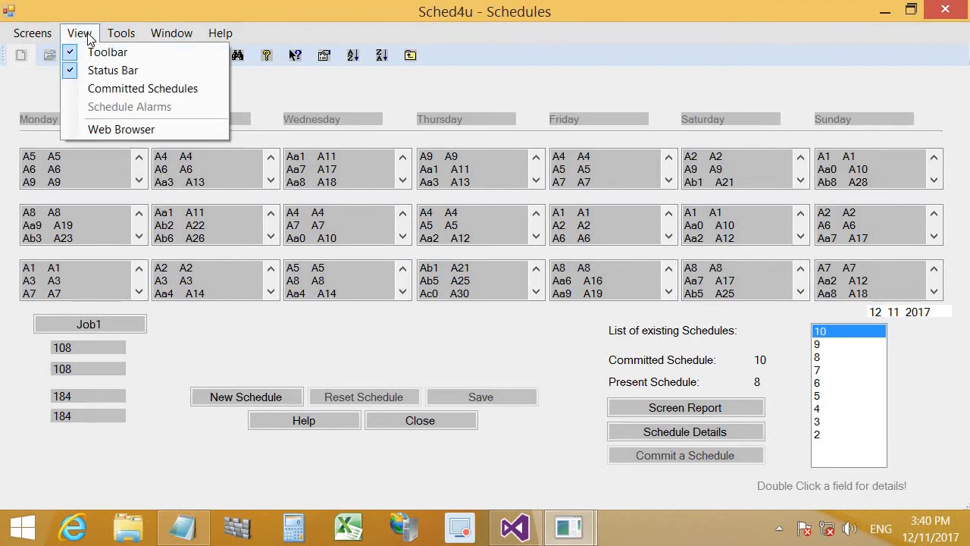
{"action": "left_click", "coordinate": [130, 89]}
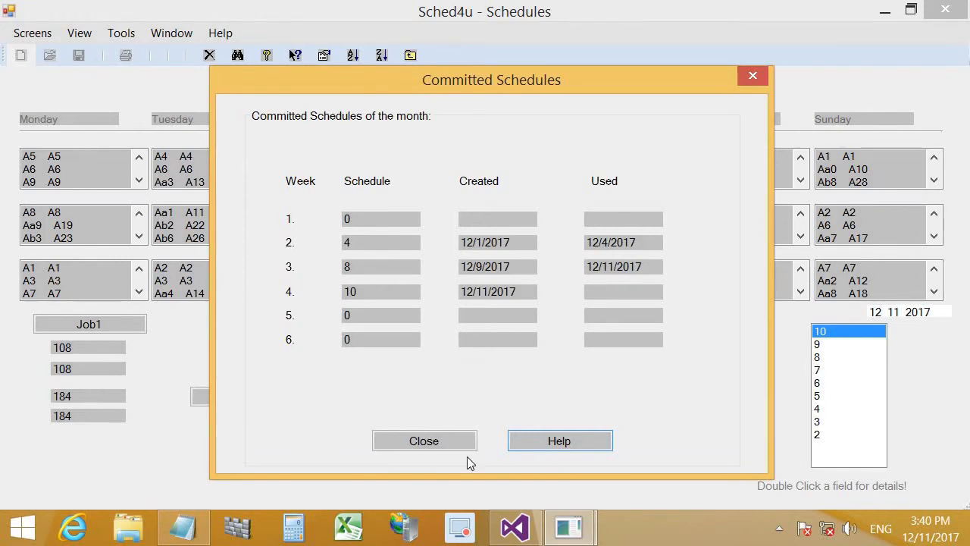
{"action": "left_click", "coordinate": [439, 440]}
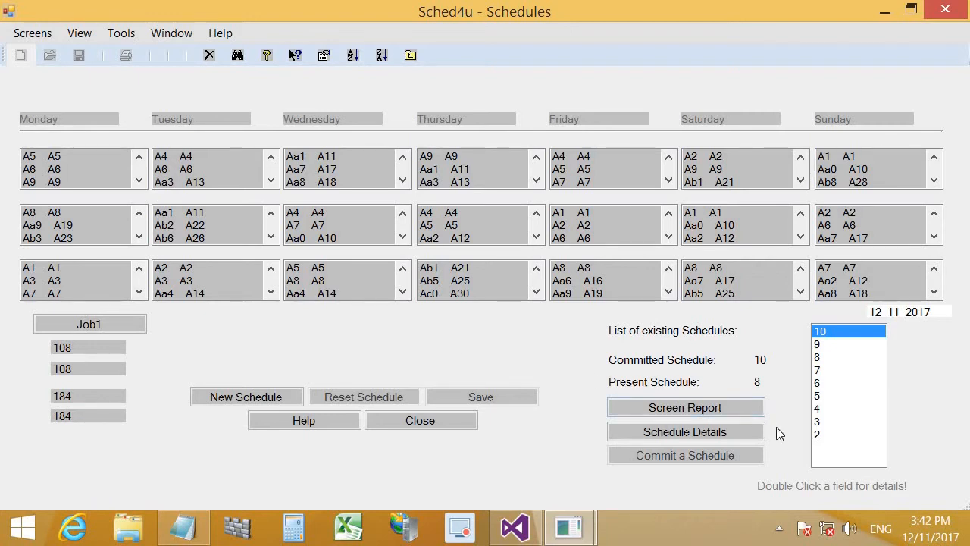
Step: Open schedule 10's details maximized and review Monday's evening, night, standby and morning employee lists
{"action": "left_click", "coordinate": [742, 433]}
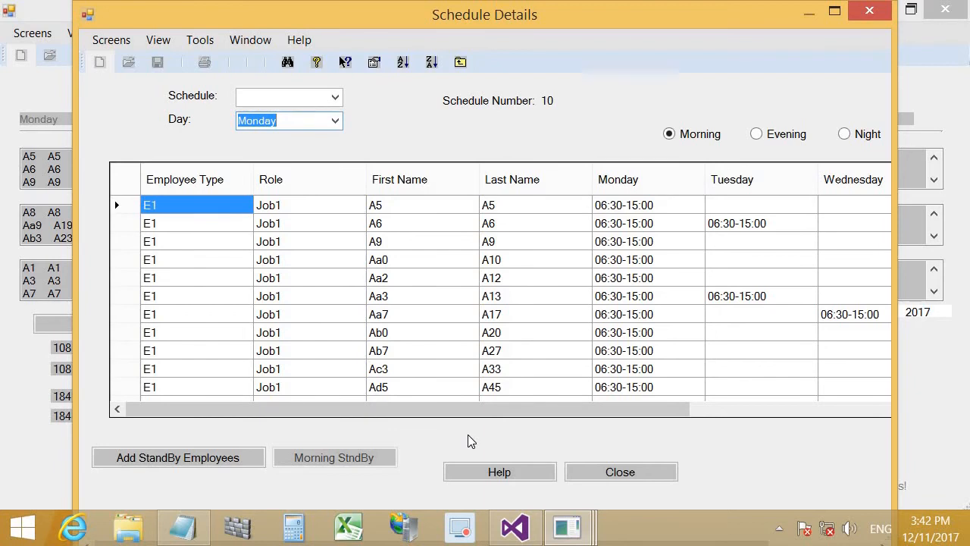
{"action": "left_click", "coordinate": [757, 134]}
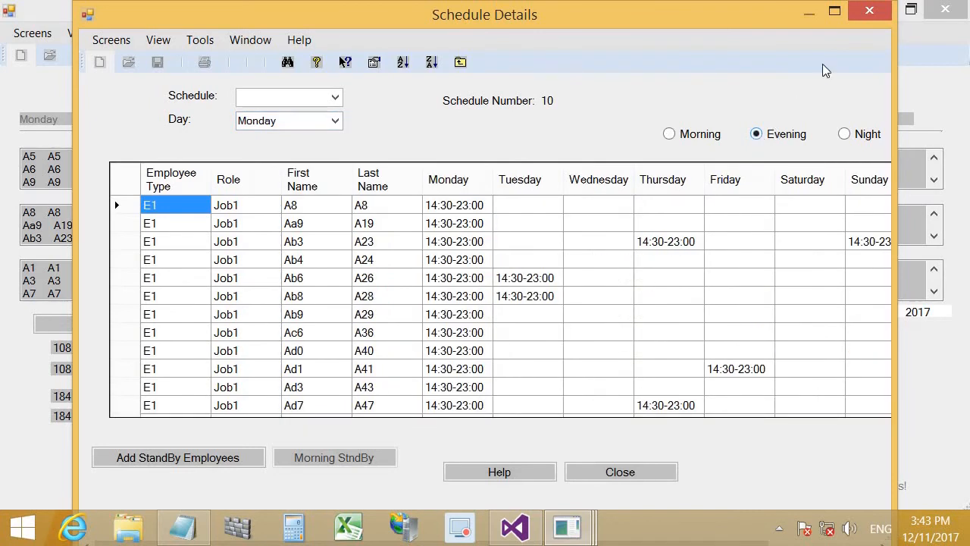
{"action": "left_click", "coordinate": [836, 12]}
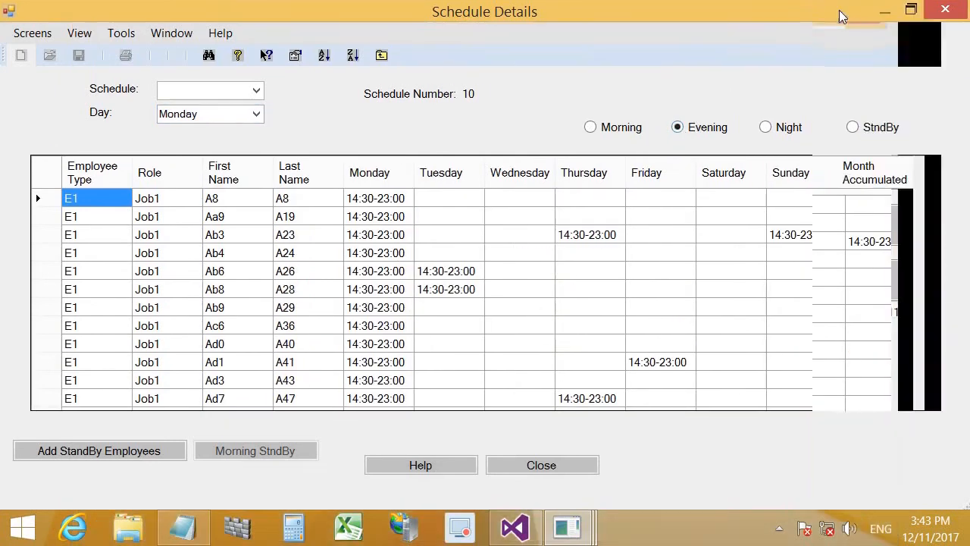
{"action": "left_click", "coordinate": [765, 127]}
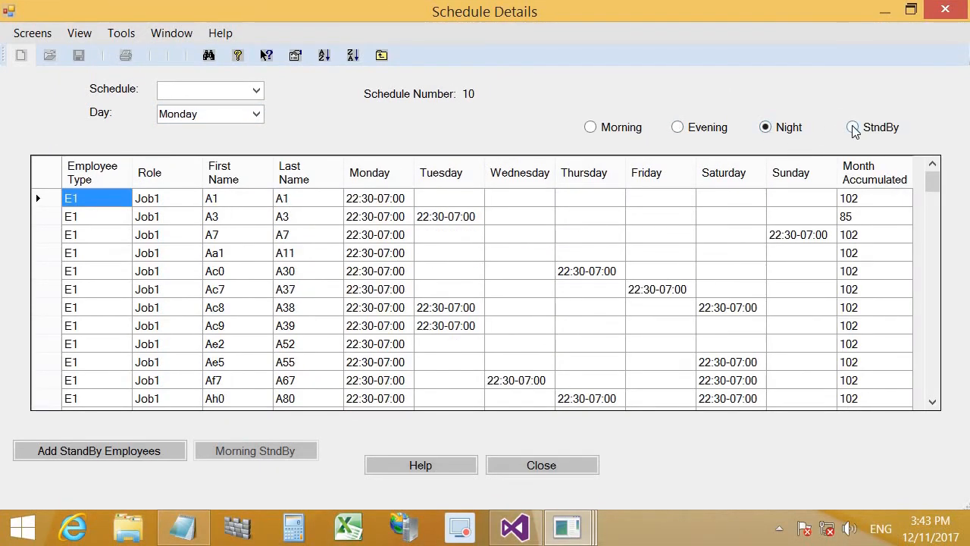
{"action": "left_click", "coordinate": [853, 127]}
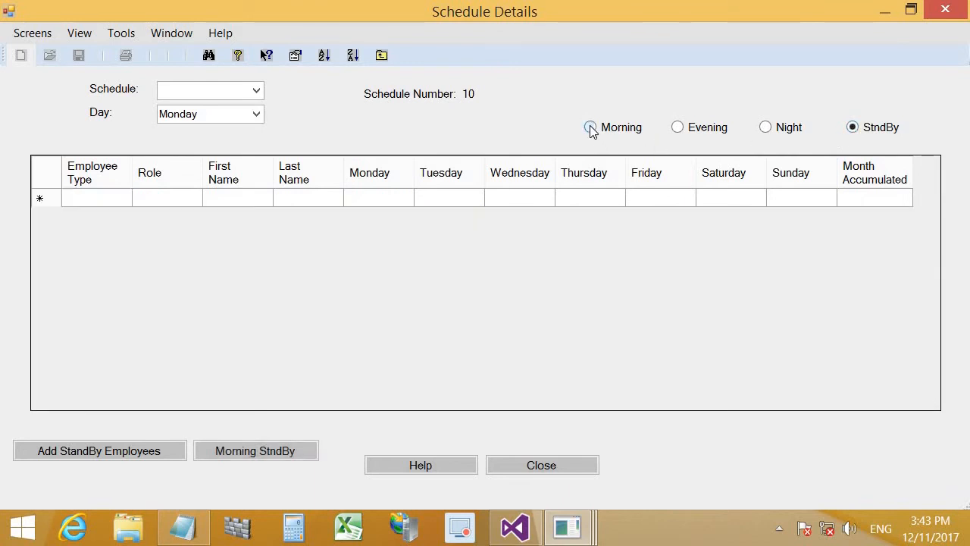
{"action": "left_click", "coordinate": [591, 128]}
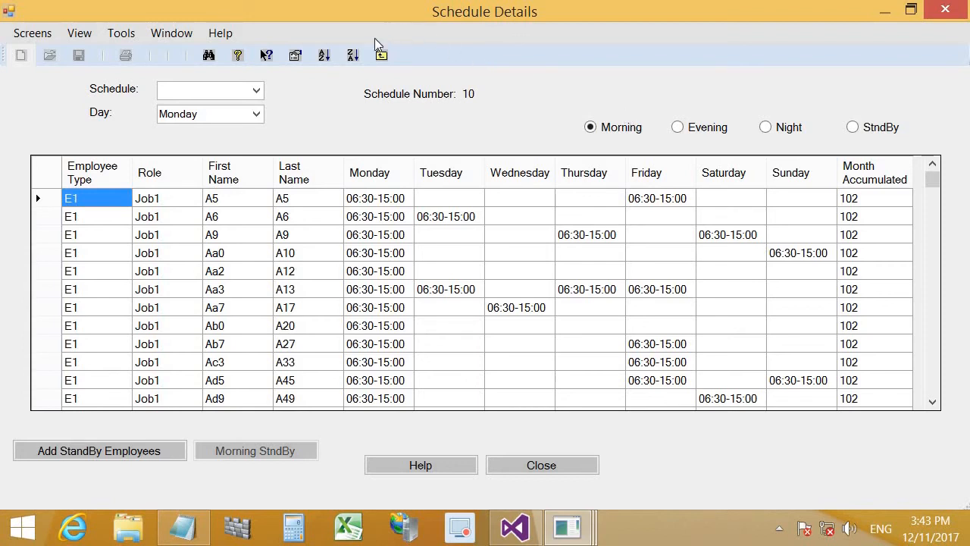
Step: Review schedule 10's morning employee lists for Tuesday, Wednesday, Thursday and Friday, and return to Monday
{"action": "left_click", "coordinate": [256, 115]}
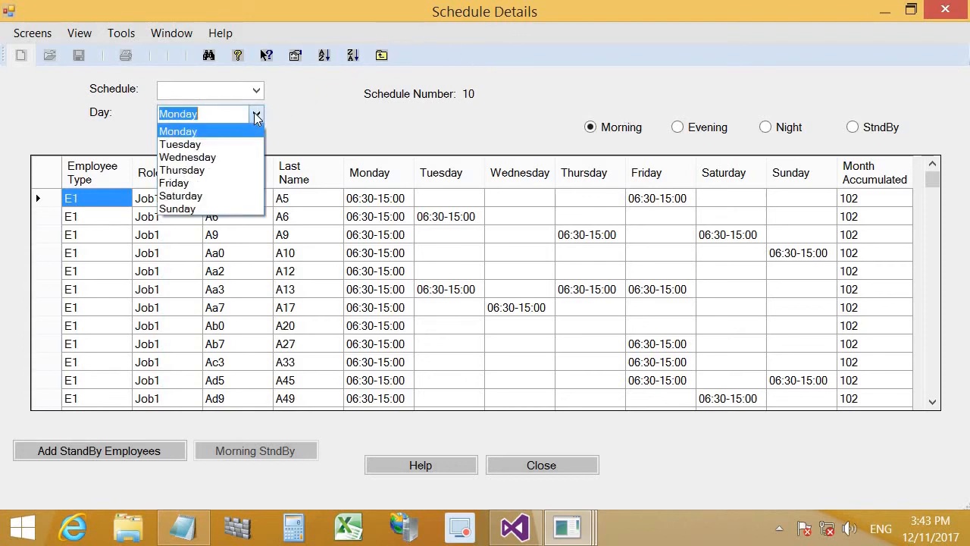
{"action": "left_click", "coordinate": [256, 114]}
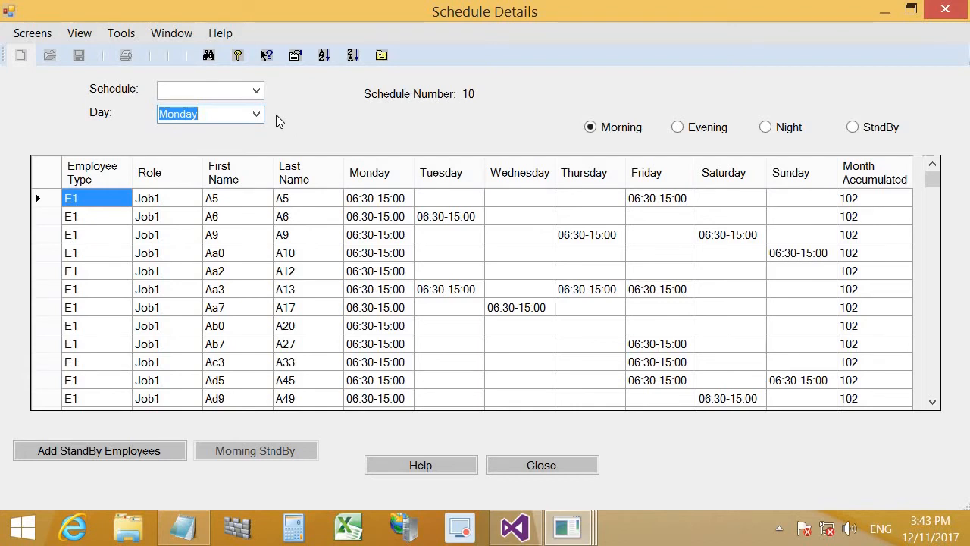
{"action": "left_click", "coordinate": [256, 114]}
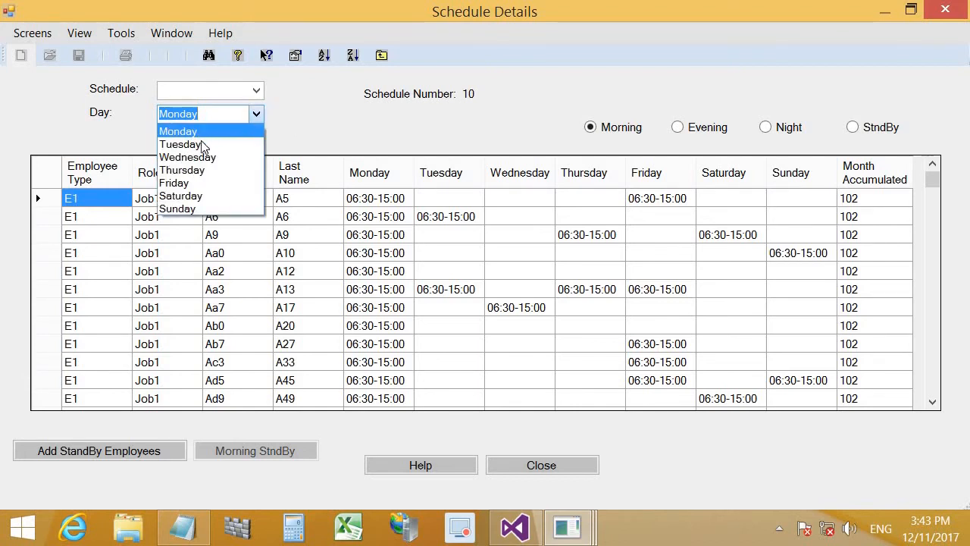
{"action": "left_click", "coordinate": [201, 144]}
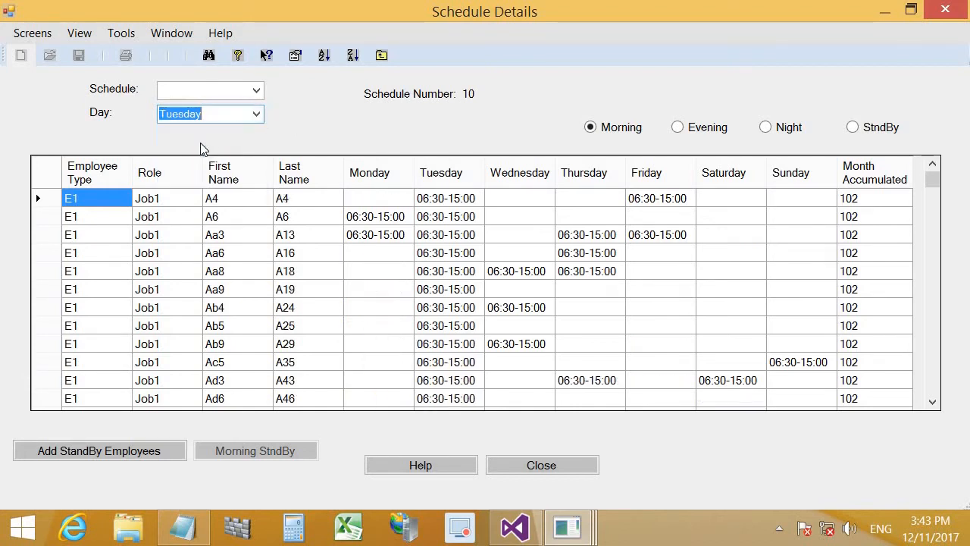
{"action": "left_click", "coordinate": [256, 114]}
{"action": "left_click", "coordinate": [245, 157]}
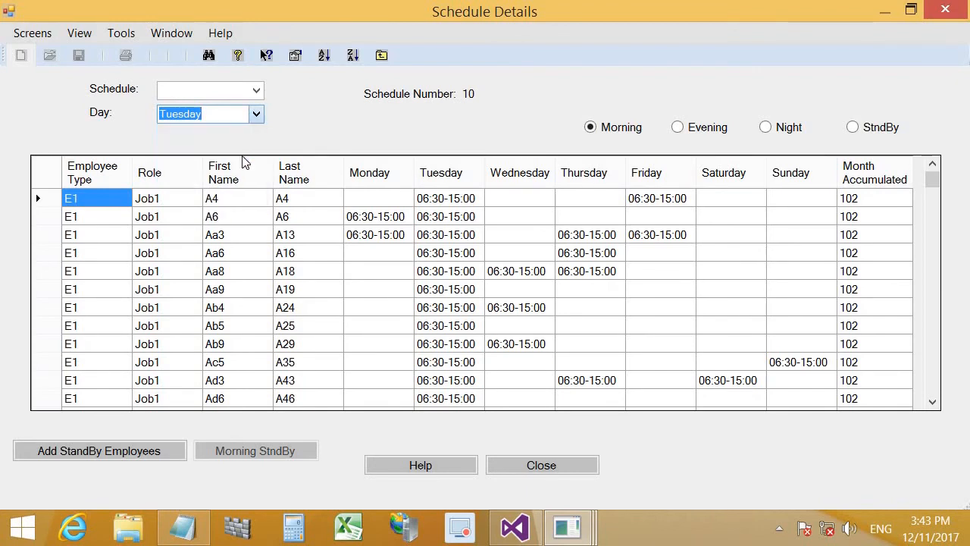
{"action": "left_click", "coordinate": [257, 113]}
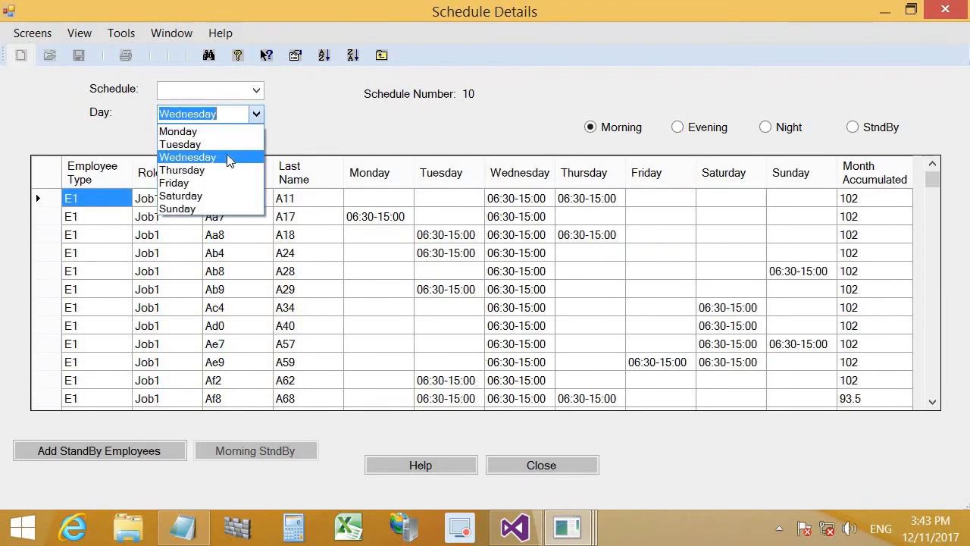
{"action": "left_click", "coordinate": [227, 170]}
{"action": "left_click", "coordinate": [257, 114]}
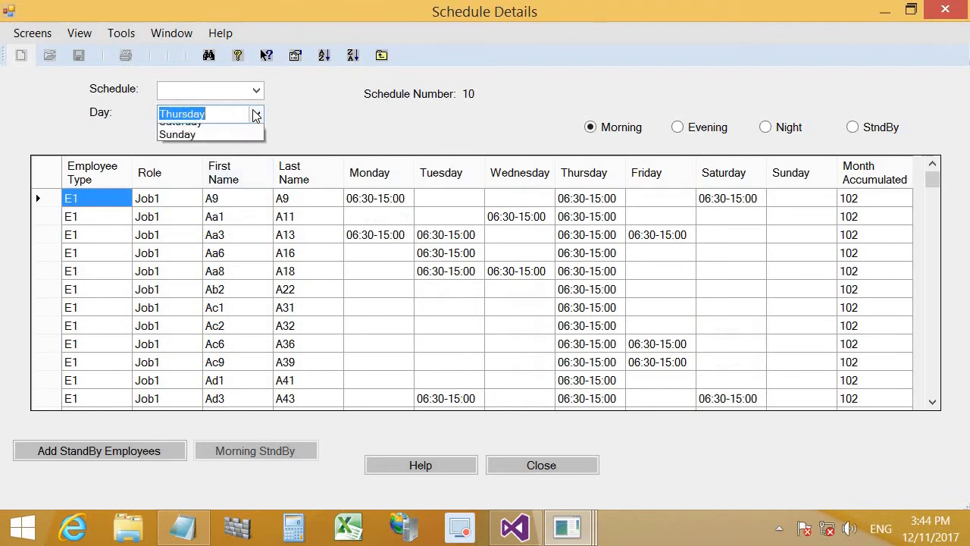
{"action": "left_click", "coordinate": [238, 180]}
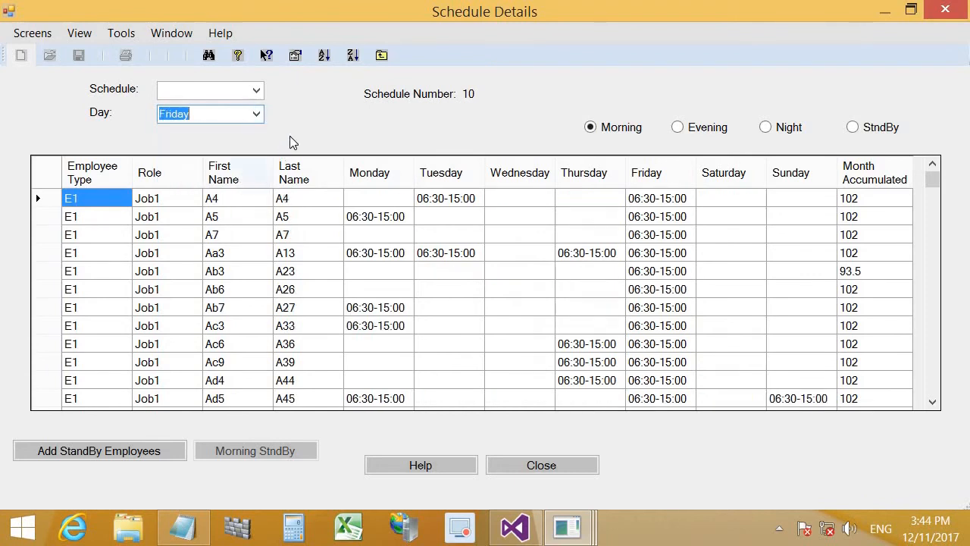
{"action": "left_click", "coordinate": [256, 113]}
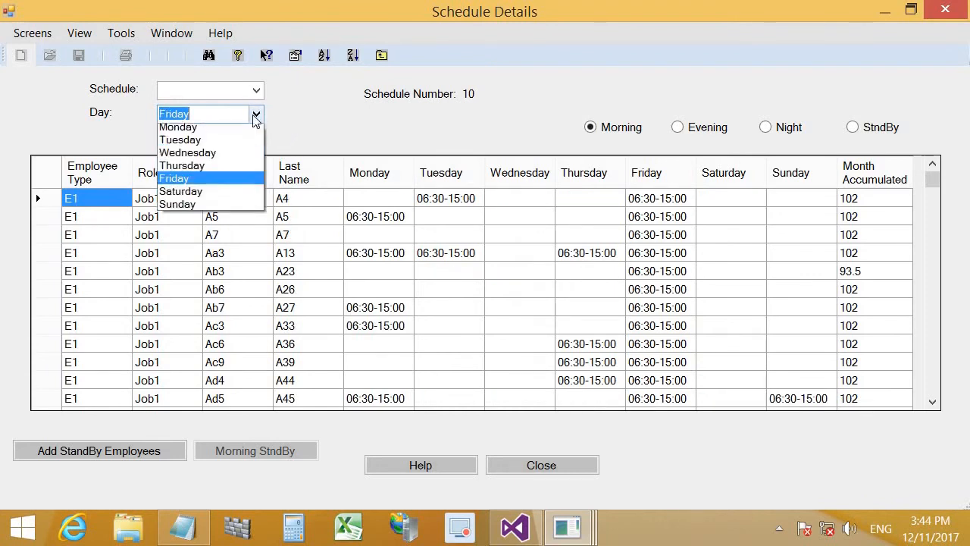
{"action": "left_click", "coordinate": [238, 135]}
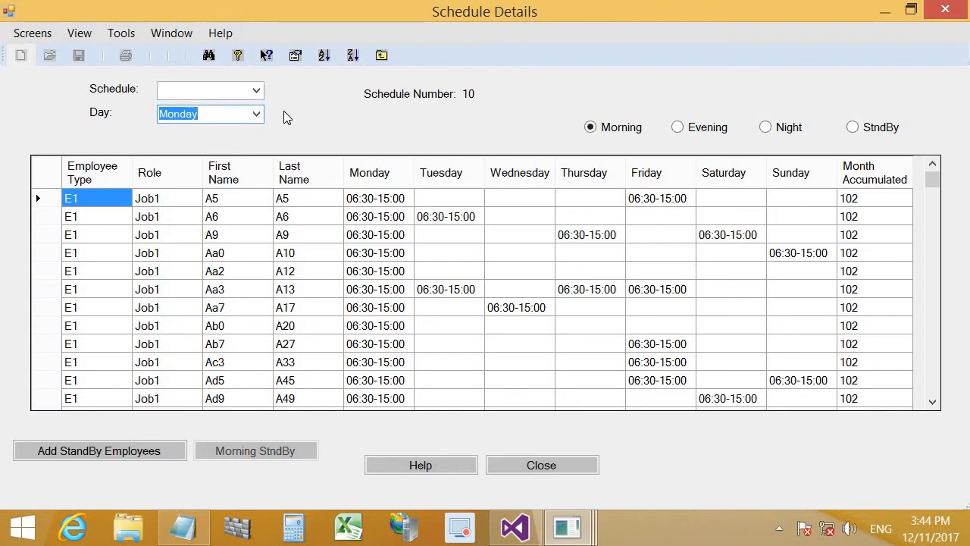
Step: Look through Monday's morning lists of schedules 8, 7 and 4 with their date ranges, and return to schedule 10
{"action": "left_click", "coordinate": [258, 91]}
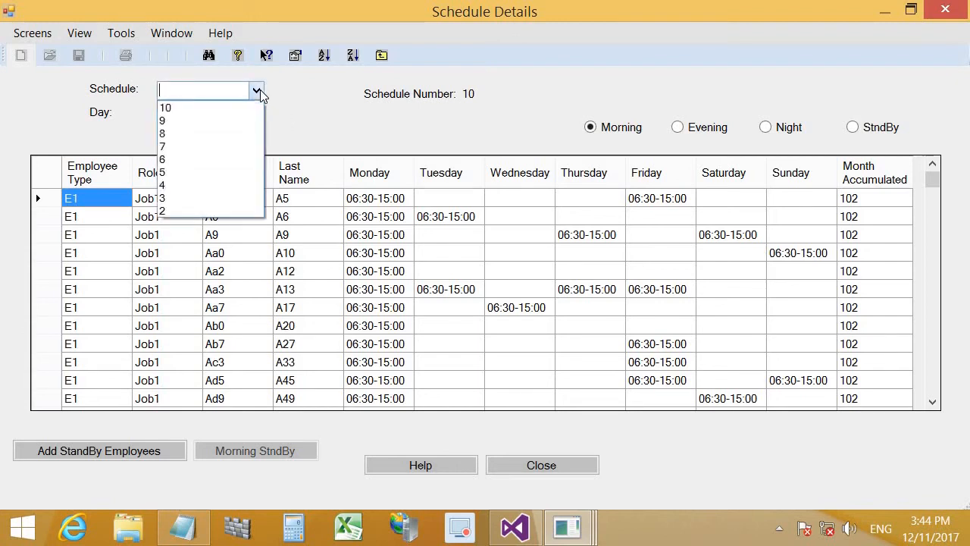
{"action": "left_click", "coordinate": [205, 121]}
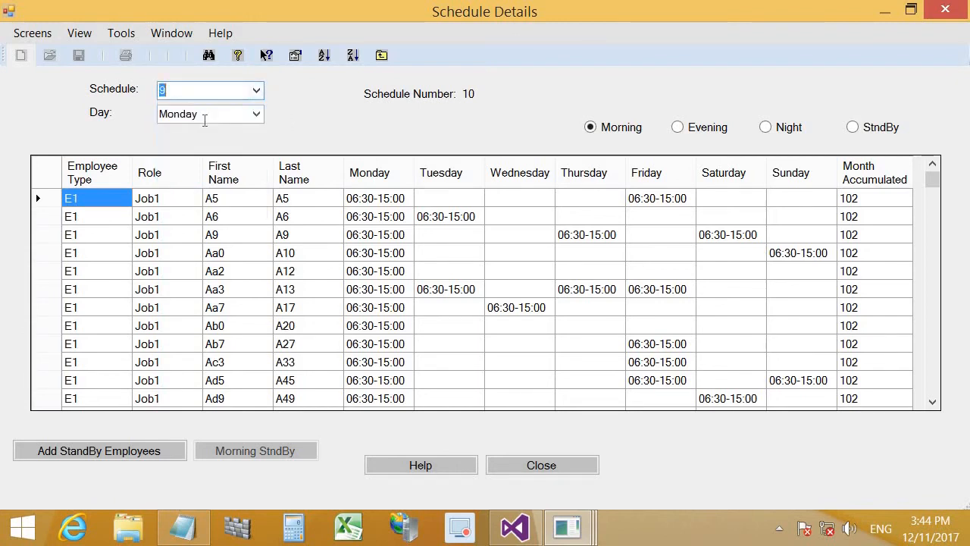
{"action": "left_click", "coordinate": [259, 92]}
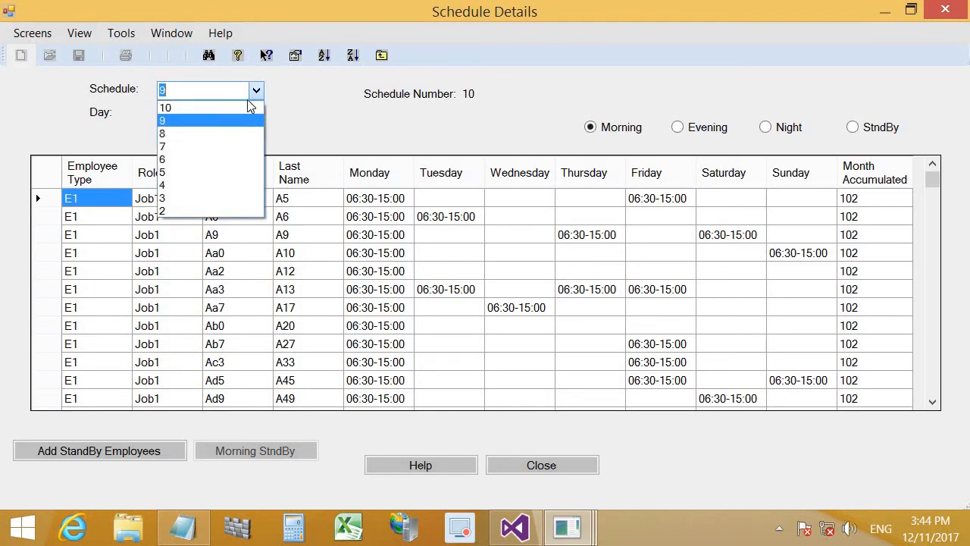
{"action": "left_click", "coordinate": [206, 141]}
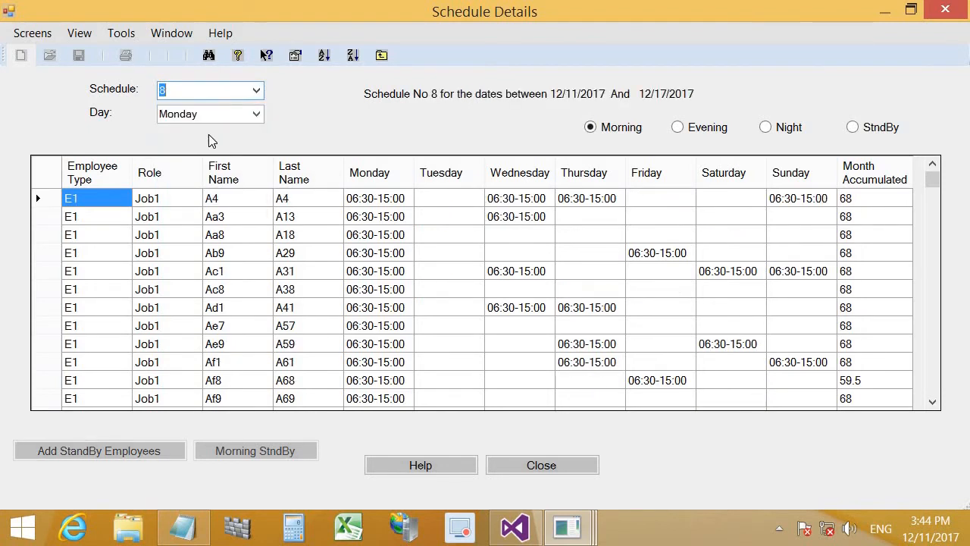
{"action": "left_click", "coordinate": [257, 91]}
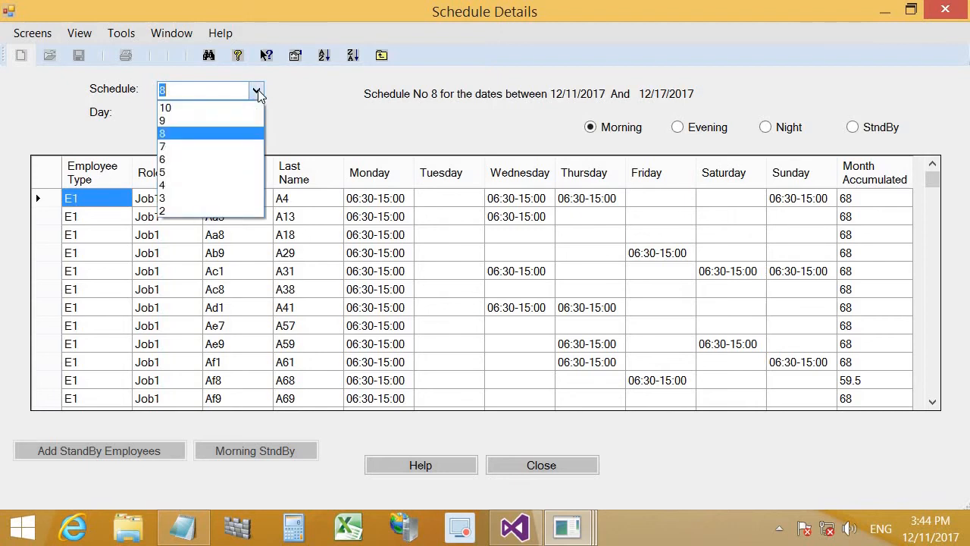
{"action": "left_click", "coordinate": [217, 147]}
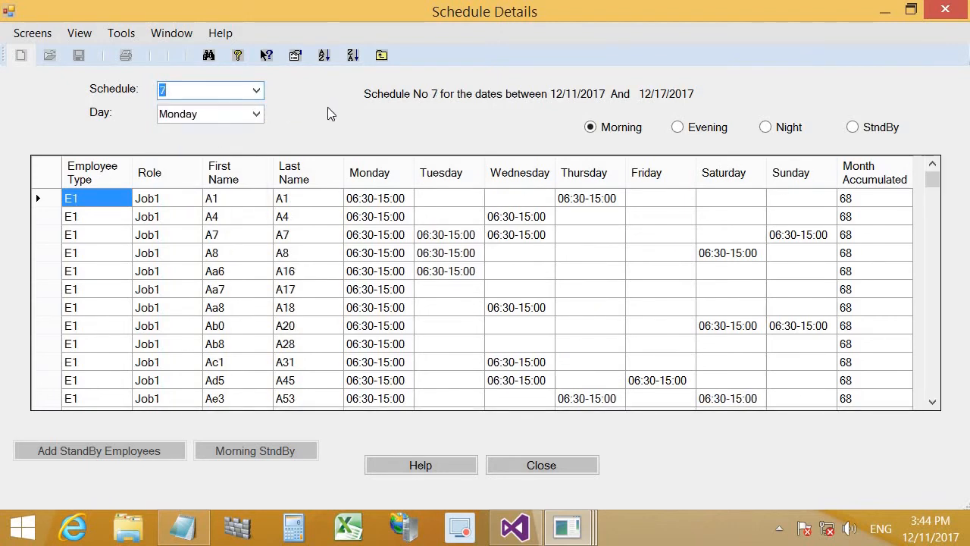
{"action": "left_click", "coordinate": [257, 91]}
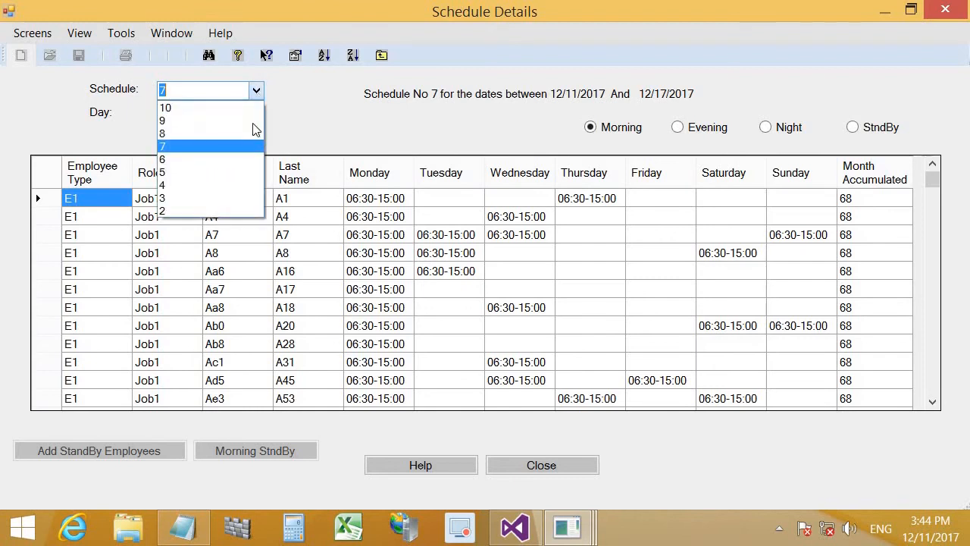
{"action": "left_click", "coordinate": [201, 186]}
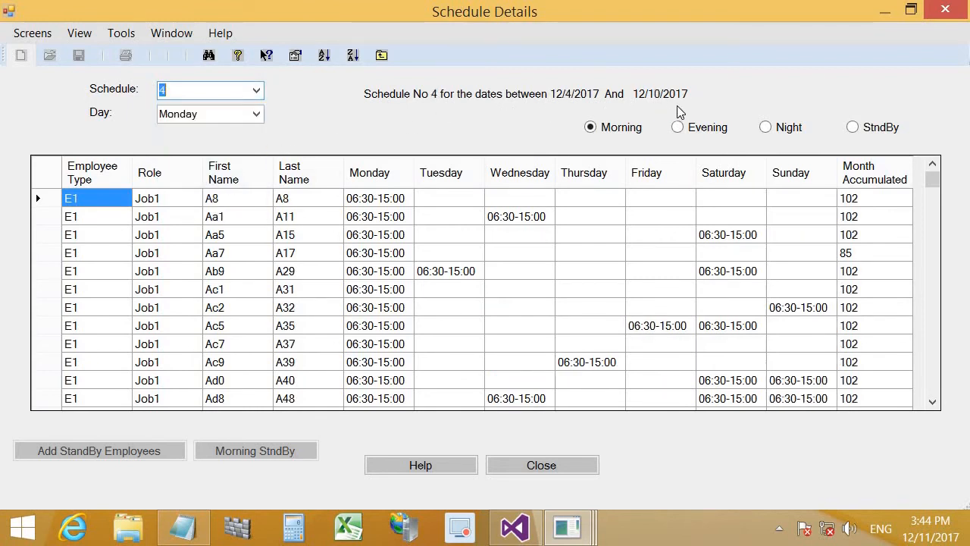
{"action": "left_click", "coordinate": [256, 91]}
{"action": "left_click", "coordinate": [191, 107]}
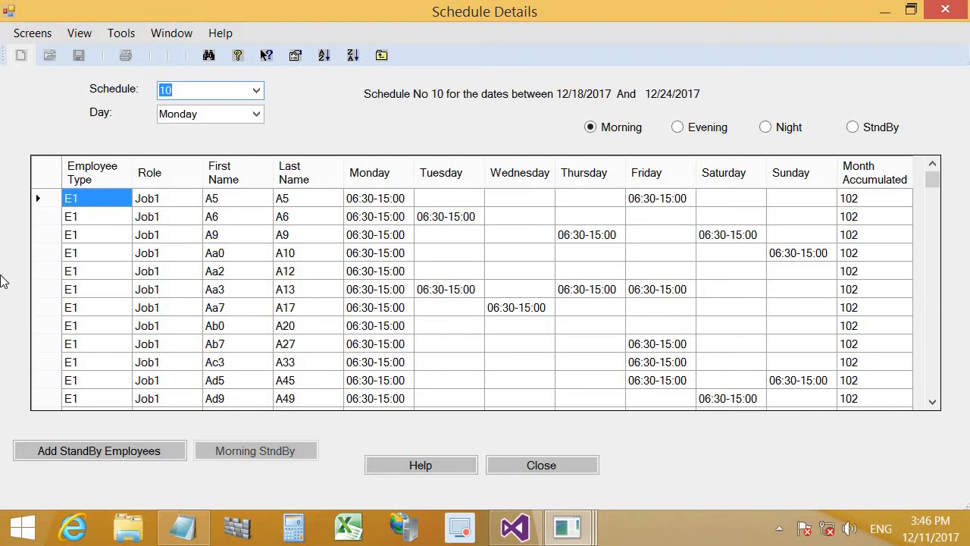
Step: Open the standby employee assignment for schedule 10's Monday and browse the employees from A2 onward, examining their weekly shifts and roles
{"action": "left_click", "coordinate": [173, 451]}
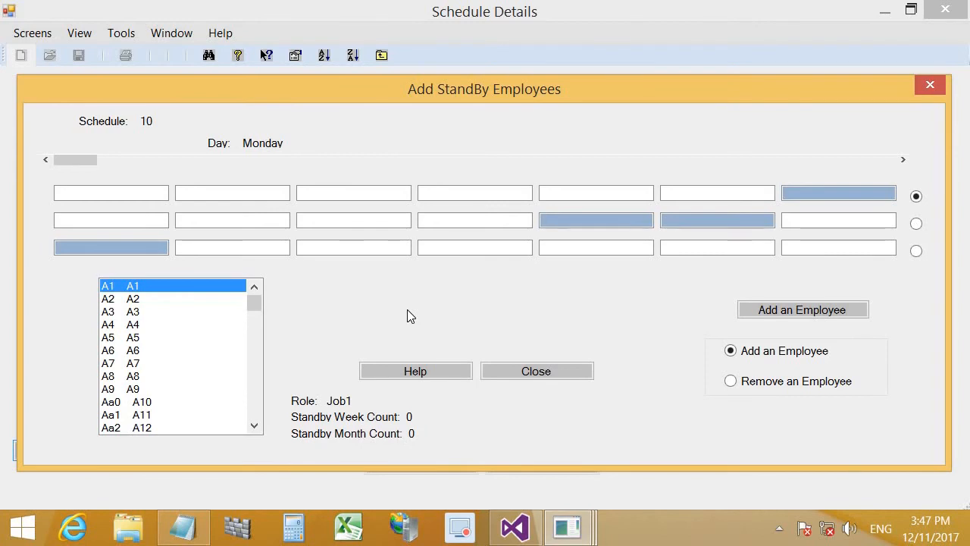
{"action": "left_click", "coordinate": [145, 298]}
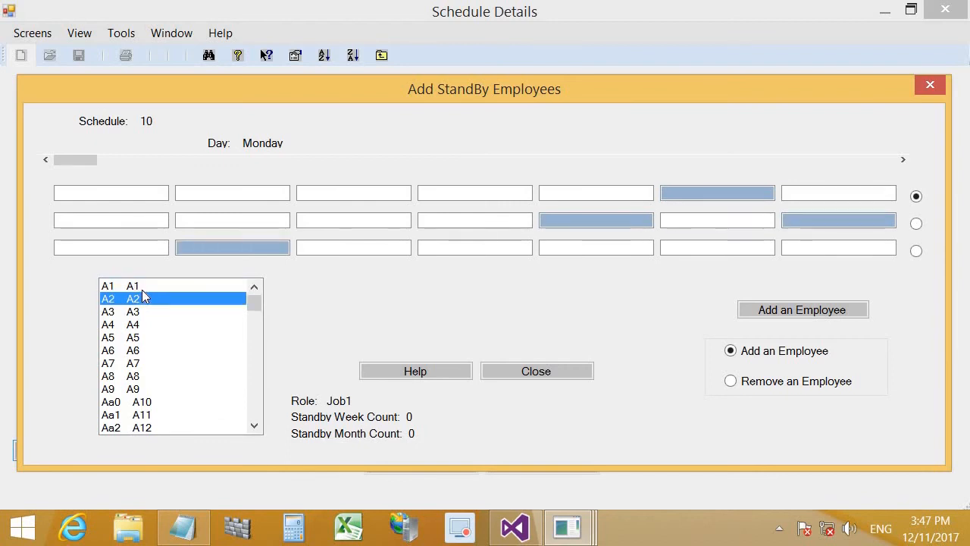
{"action": "key", "text": "Down"}
{"action": "key", "text": "Down"}
{"action": "key", "text": "Down"}
{"action": "key", "text": "Down"}
{"action": "key", "text": "Down"}
{"action": "key", "text": "Down"}
{"action": "key", "text": "Down"}
{"action": "key", "text": "Down"}
{"action": "key", "text": "Down"}
{"action": "key", "text": "Down"}
{"action": "key", "text": "Down"}
{"action": "key", "text": "Down"}
{"action": "key", "text": "Down"}
{"action": "key", "text": "Down"}
{"action": "key", "text": "Down"}
{"action": "key", "text": "Down"}
{"action": "key", "text": "Down"}
{"action": "key", "text": "Down"}
{"action": "key", "text": "Down"}
{"action": "key", "text": "Down"}
{"action": "key", "text": "Down"}
{"action": "key", "text": "Down"}
{"action": "key", "text": "Down"}
{"action": "key", "text": "Down"}
{"action": "key", "text": "Down"}
{"action": "key", "text": "Down"}
{"action": "key", "text": "Down"}
{"action": "key", "text": "Down"}
{"action": "key", "text": "Down"}
{"action": "key", "text": "Down"}
{"action": "key", "text": "Down"}
{"action": "key", "text": "Down"}
{"action": "key", "text": "Down"}
{"action": "key", "text": "Down"}
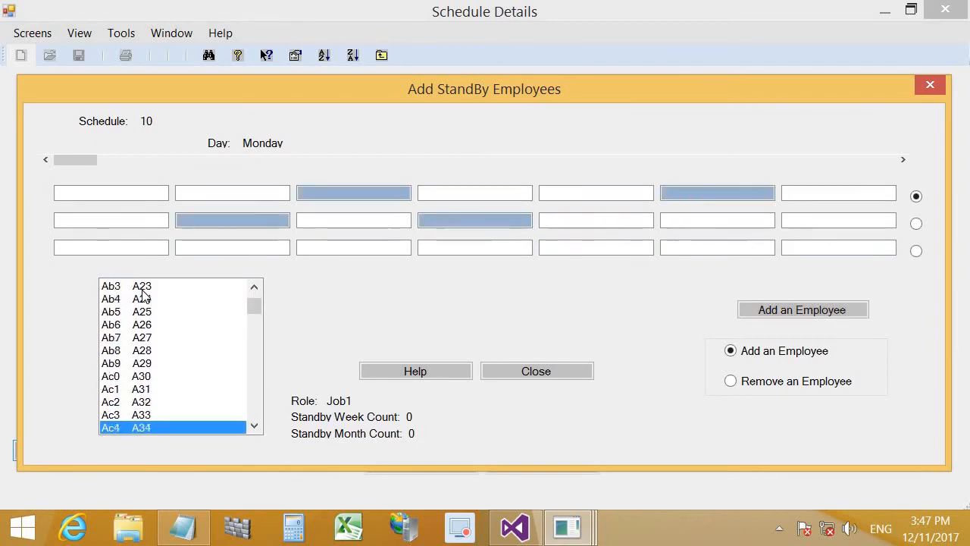
{"action": "key", "text": "Down"}
{"action": "key", "text": "Down"}
{"action": "key", "text": "Down"}
{"action": "key", "text": "Down"}
{"action": "key", "text": "Down"}
{"action": "key", "text": "Down"}
{"action": "key", "text": "Down"}
{"action": "key", "text": "Down"}
{"action": "key", "text": "Down"}
{"action": "key", "text": "Down"}
{"action": "key", "text": "Down"}
{"action": "key", "text": "Down"}
{"action": "key", "text": "Down"}
{"action": "key", "text": "Down"}
{"action": "key", "text": "Down"}
{"action": "key", "text": "Down"}
{"action": "key", "text": "Down"}
{"action": "key", "text": "Down"}
{"action": "key", "text": "Down"}
{"action": "key", "text": "Down"}
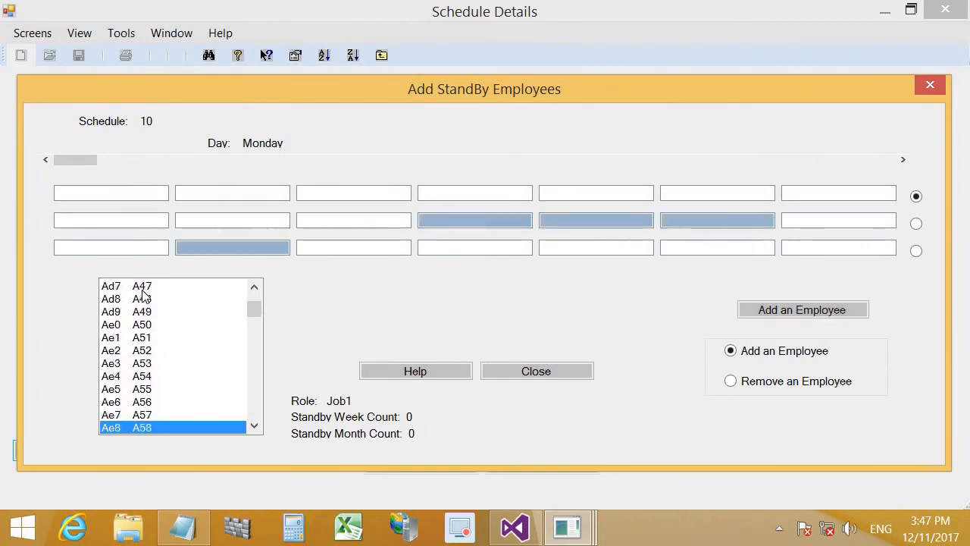
{"action": "key", "text": "Down"}
{"action": "key", "text": "Down"}
{"action": "key", "text": "Down"}
{"action": "key", "text": "Down"}
{"action": "key", "text": "Down"}
{"action": "key", "text": "Down"}
{"action": "key", "text": "Down"}
{"action": "key", "text": "Down"}
{"action": "key", "text": "Down"}
{"action": "key", "text": "Down"}
{"action": "key", "text": "Down"}
{"action": "key", "text": "Down"}
{"action": "key", "text": "Down"}
{"action": "key", "text": "Down"}
{"action": "key", "text": "Down"}
{"action": "key", "text": "Down"}
{"action": "key", "text": "Down"}
{"action": "key", "text": "Down"}
{"action": "key", "text": "Down"}
{"action": "key", "text": "Down"}
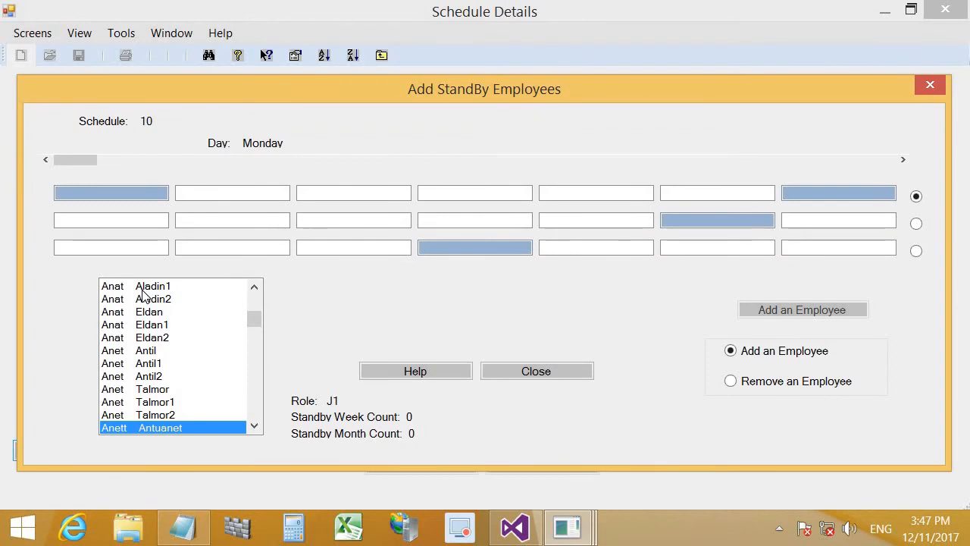
Step: Compare the weekly shifts of the first and last employees in the standby list, ending on the first
{"action": "key", "text": "Home"}
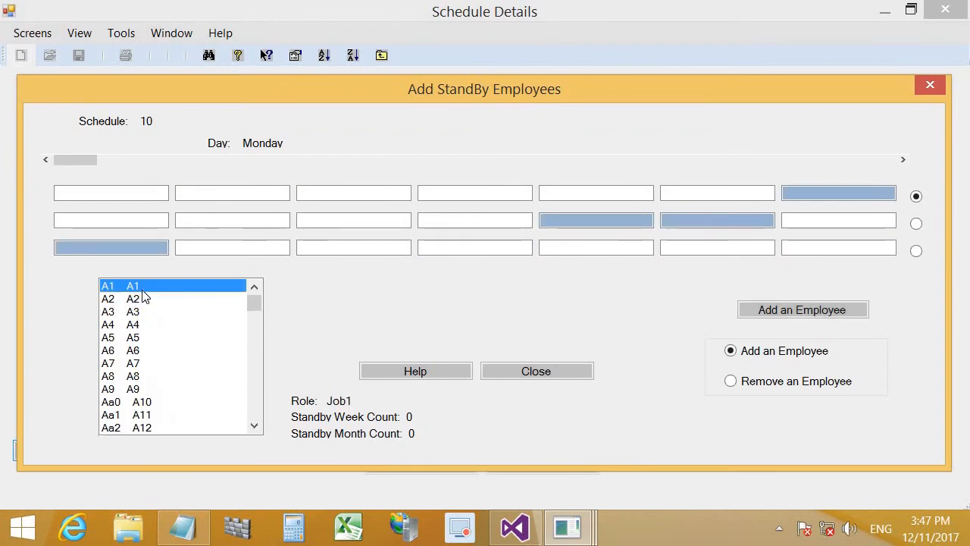
{"action": "key", "text": "End"}
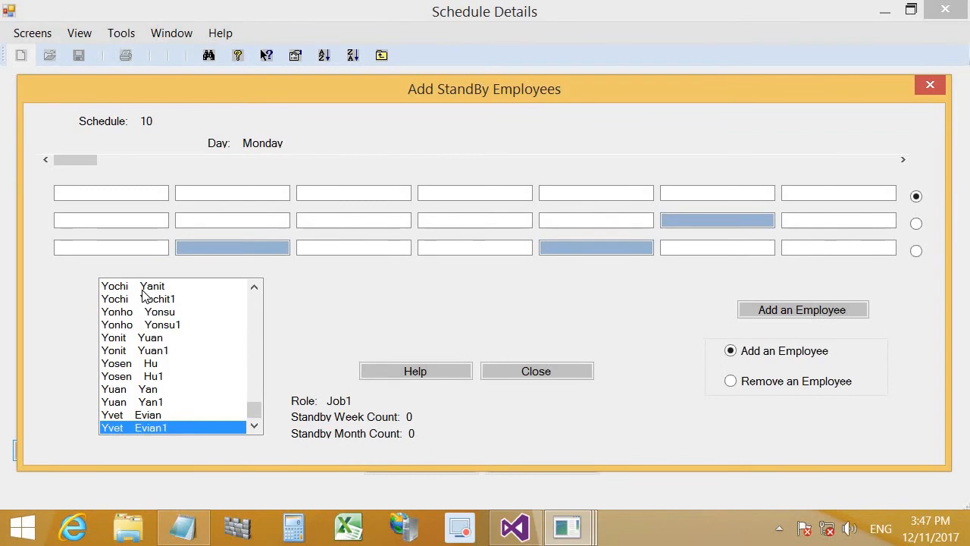
{"action": "key", "text": "Home"}
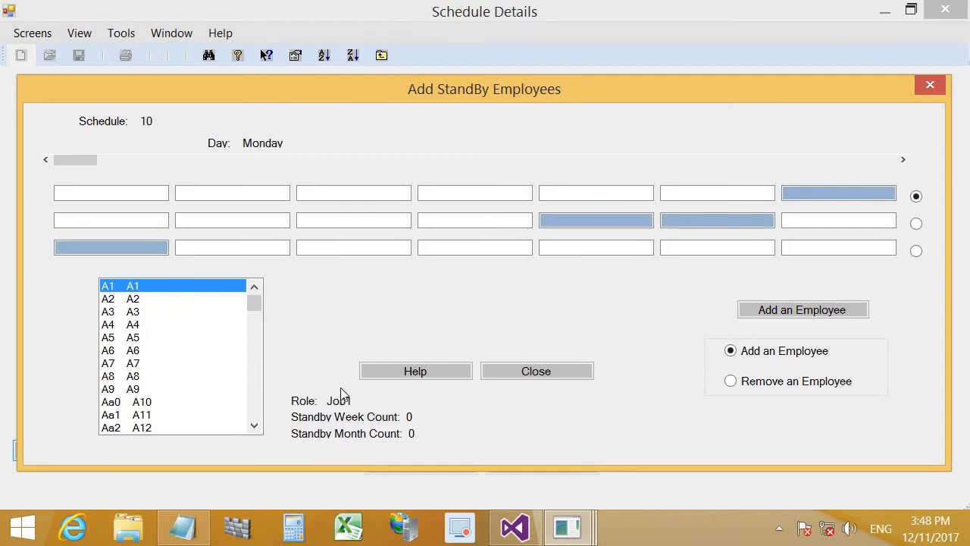
Step: Go through the standby candidates from A2 to Ae8 A58, checking each one's shifts, role and weekly and monthly standby counts
{"action": "left_click", "coordinate": [133, 303]}
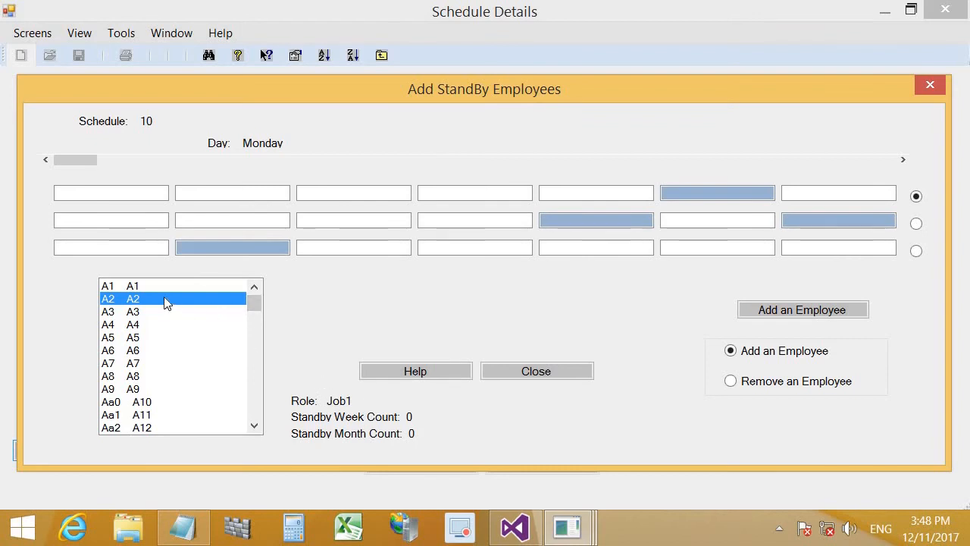
{"action": "key", "text": "Down"}
{"action": "key", "text": "Down"}
{"action": "key", "text": "Down"}
{"action": "key", "text": "Down"}
{"action": "key", "text": "Down"}
{"action": "key", "text": "Down"}
{"action": "key", "text": "Down"}
{"action": "key", "text": "Down"}
{"action": "key", "text": "Down"}
{"action": "key", "text": "Down"}
{"action": "key", "text": "Down"}
{"action": "key", "text": "Down"}
{"action": "key", "text": "Down"}
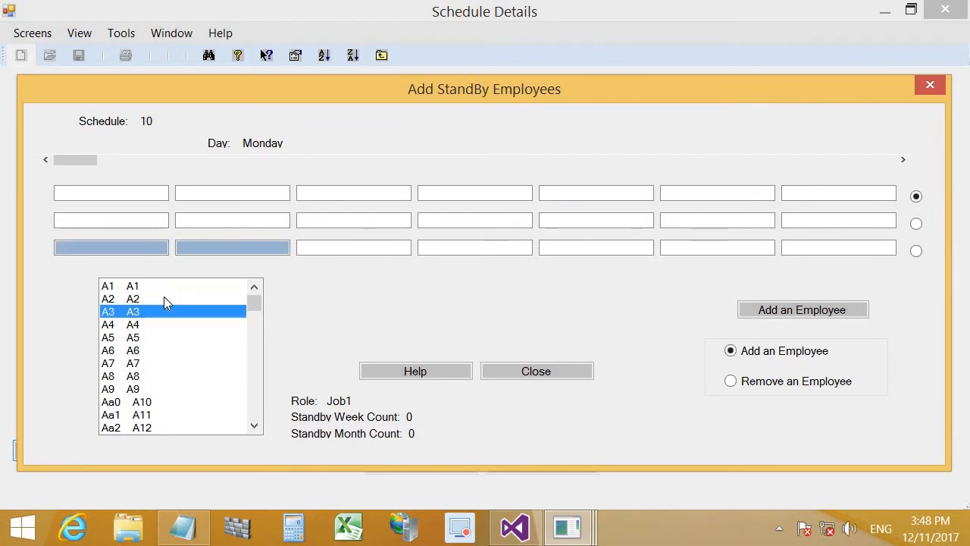
{"action": "key", "text": "Down"}
{"action": "key", "text": "Down"}
{"action": "key", "text": "Down"}
{"action": "key", "text": "Down"}
{"action": "key", "text": "Down"}
{"action": "key", "text": "Down"}
{"action": "key", "text": "Down"}
{"action": "key", "text": "Down"}
{"action": "key", "text": "Down"}
{"action": "key", "text": "Down"}
{"action": "key", "text": "Down"}
{"action": "key", "text": "Down"}
{"action": "key", "text": "Down"}
{"action": "key", "text": "Down"}
{"action": "key", "text": "Down"}
{"action": "key", "text": "Down"}
{"action": "key", "text": "Down"}
{"action": "key", "text": "Down"}
{"action": "key", "text": "Down"}
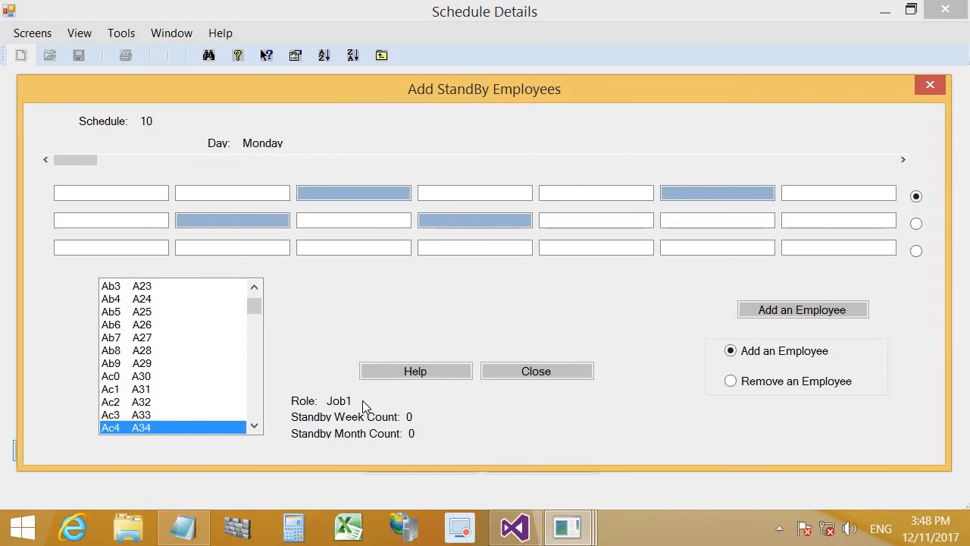
{"action": "key", "text": "Down"}
{"action": "key", "text": "Down"}
{"action": "key", "text": "Down"}
{"action": "key", "text": "Down"}
{"action": "key", "text": "Down"}
{"action": "key", "text": "Down"}
{"action": "key", "text": "Down"}
{"action": "key", "text": "Down"}
{"action": "key", "text": "Down"}
{"action": "key", "text": "Down"}
{"action": "key", "text": "Down"}
{"action": "key", "text": "Down"}
{"action": "key", "text": "Down"}
{"action": "key", "text": "Down"}
{"action": "key", "text": "Down"}
{"action": "key", "text": "Down"}
{"action": "key", "text": "Down"}
{"action": "key", "text": "Down"}
{"action": "key", "text": "Down"}
{"action": "key", "text": "Down"}
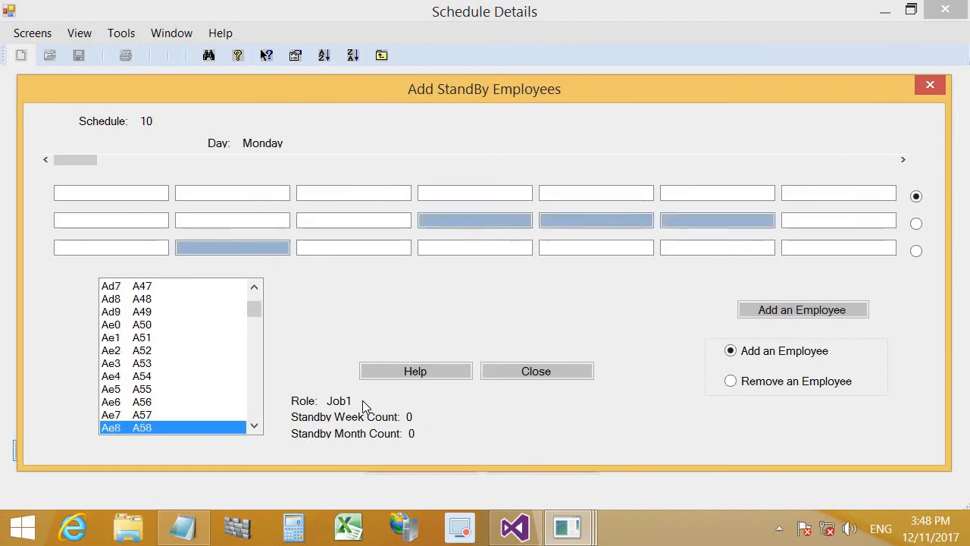
Step: Browse the standby candidates beyond Ae8 A58, checking their weekly shifts, roles and standby counts, and return to the first employee
{"action": "key", "text": "Down"}
{"action": "key", "text": "Down"}
{"action": "key", "text": "Down"}
{"action": "key", "text": "Down"}
{"action": "key", "text": "Down"}
{"action": "key", "text": "Down"}
{"action": "key", "text": "Down"}
{"action": "key", "text": "Down"}
{"action": "key", "text": "Down"}
{"action": "key", "text": "Down"}
{"action": "key", "text": "Down"}
{"action": "key", "text": "Down"}
{"action": "key", "text": "Down"}
{"action": "key", "text": "Down"}
{"action": "key", "text": "Down"}
{"action": "key", "text": "Down"}
{"action": "key", "text": "Down"}
{"action": "key", "text": "Down"}
{"action": "key", "text": "Down"}
{"action": "key", "text": "Down"}
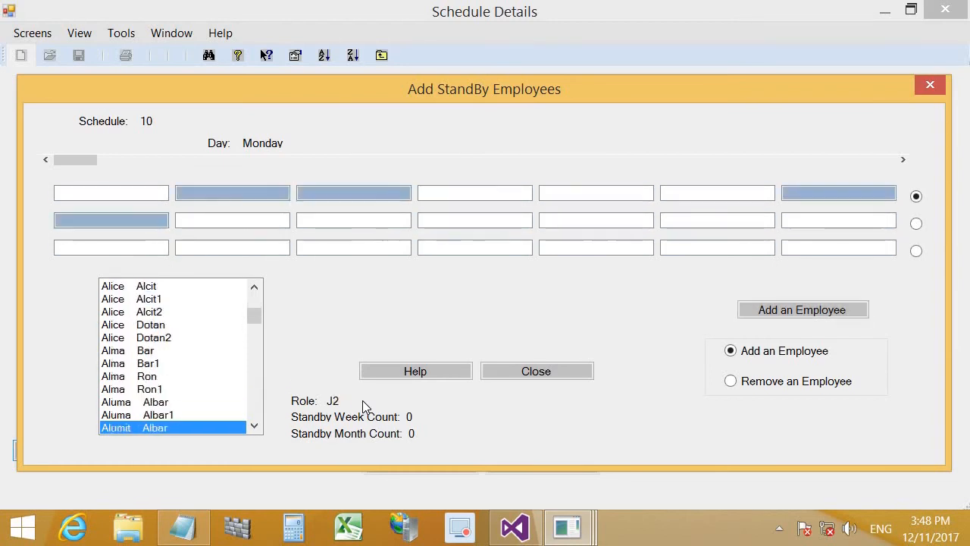
{"action": "key", "text": "Down"}
{"action": "key", "text": "Down"}
{"action": "key", "text": "Down"}
{"action": "key", "text": "Down"}
{"action": "key", "text": "Down"}
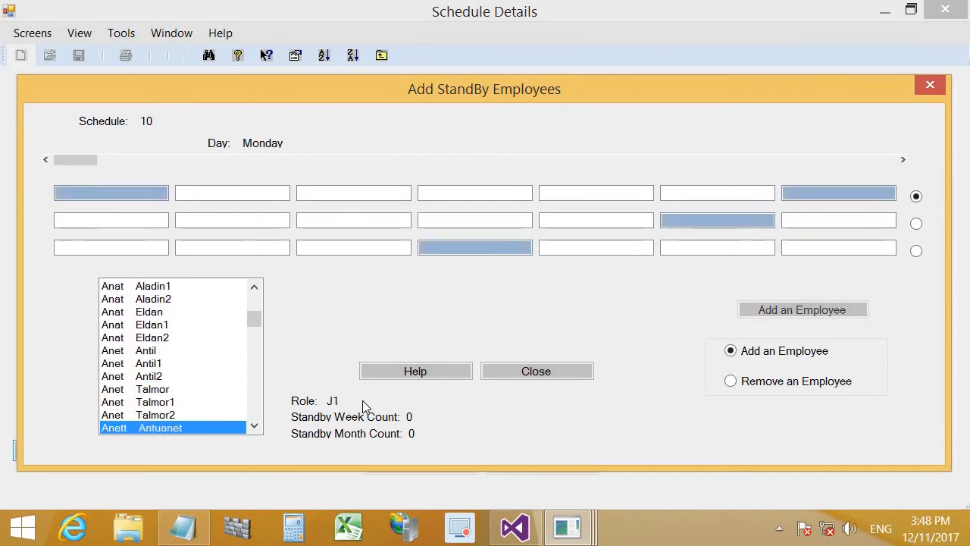
{"action": "key", "text": "Home"}
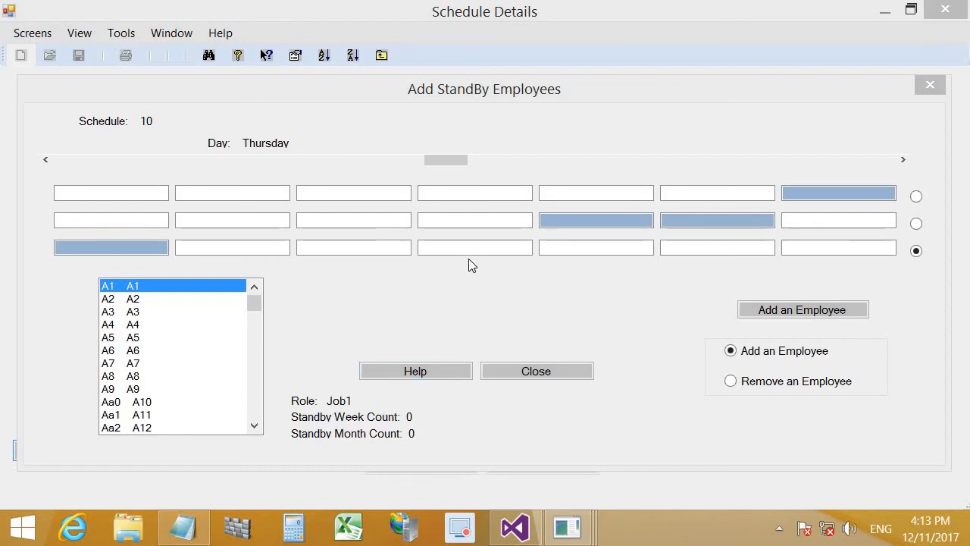
Step: Add employees A1 and A6 as night standby for Thursday in schedule 10
{"action": "left_click", "coordinate": [505, 296]}
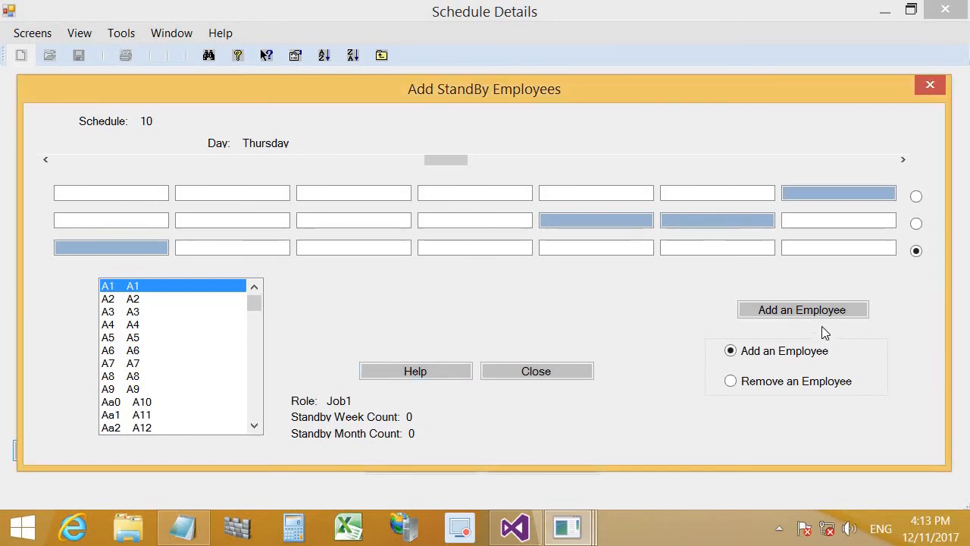
{"action": "left_click", "coordinate": [744, 314]}
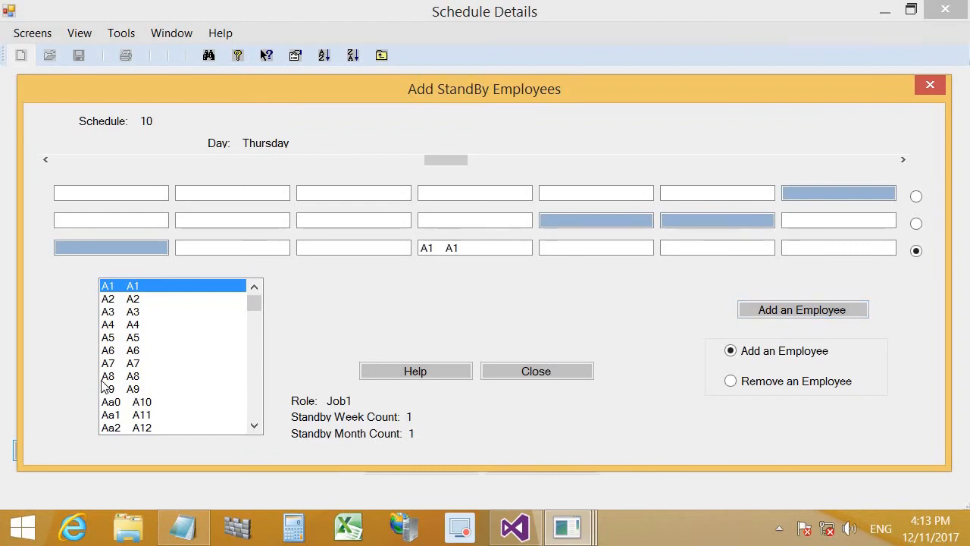
{"action": "left_click", "coordinate": [119, 352]}
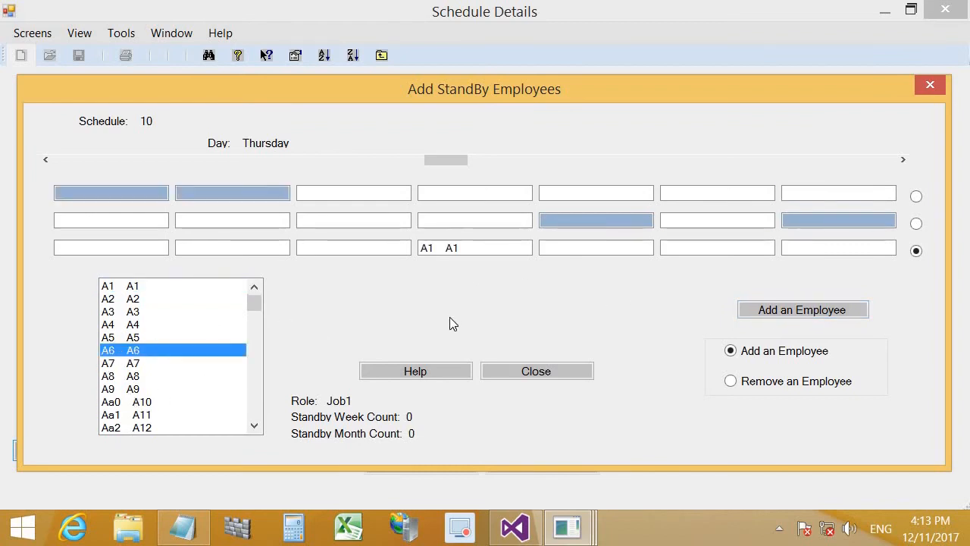
{"action": "left_click", "coordinate": [486, 250]}
{"action": "left_click", "coordinate": [138, 352]}
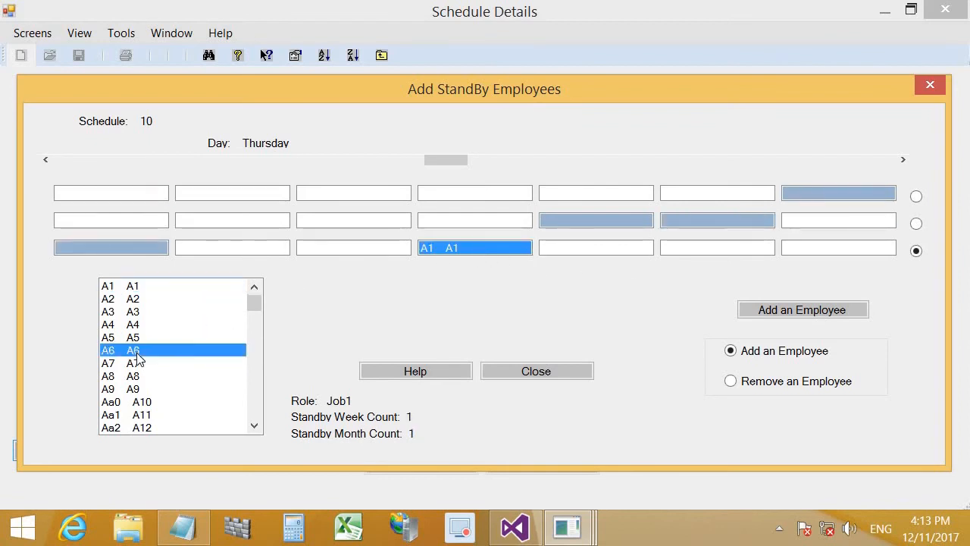
{"action": "left_click", "coordinate": [827, 317]}
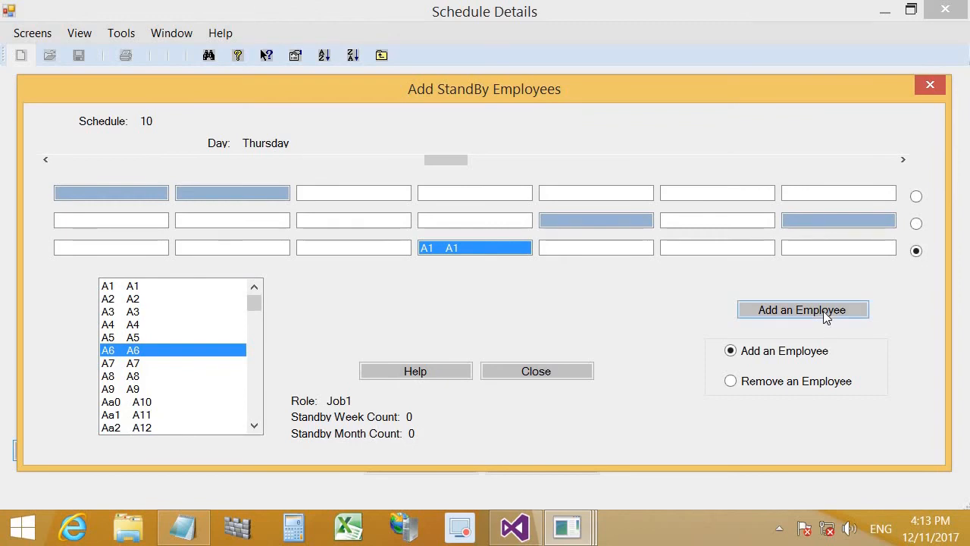
Step: Flip through Thursday's night standby entries, remove employee A1 from them and close the standby assignment
{"action": "left_click", "coordinate": [521, 251]}
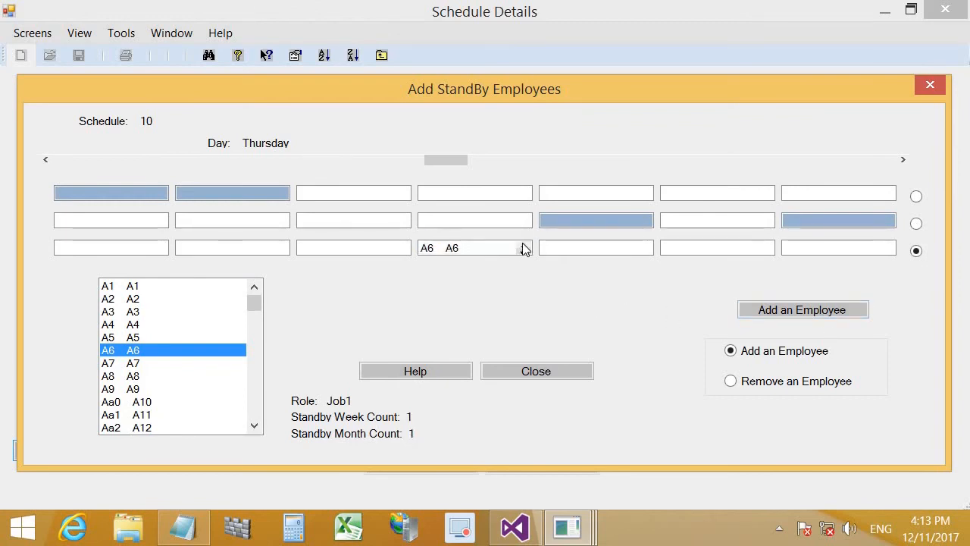
{"action": "left_click", "coordinate": [523, 244]}
{"action": "left_click", "coordinate": [523, 251]}
{"action": "left_click", "coordinate": [523, 245]}
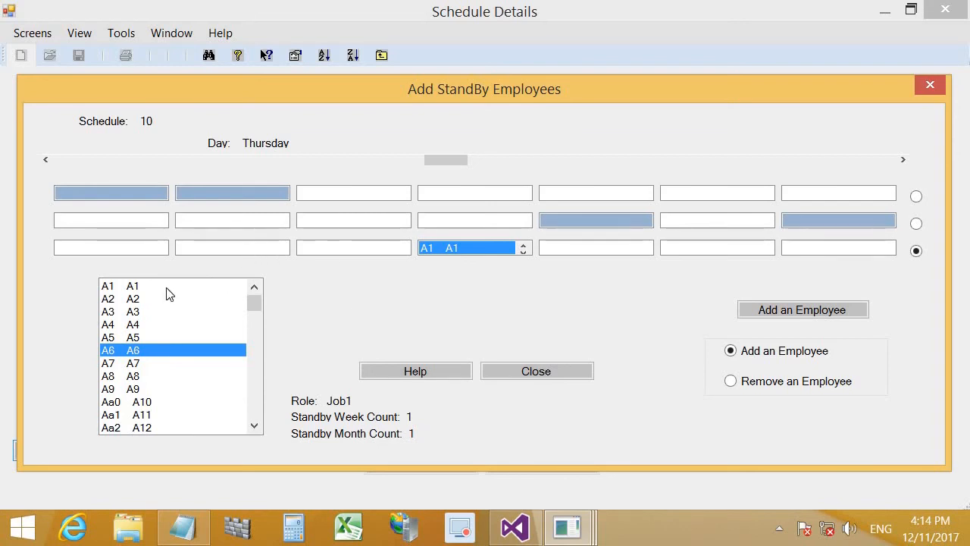
{"action": "left_click", "coordinate": [228, 286]}
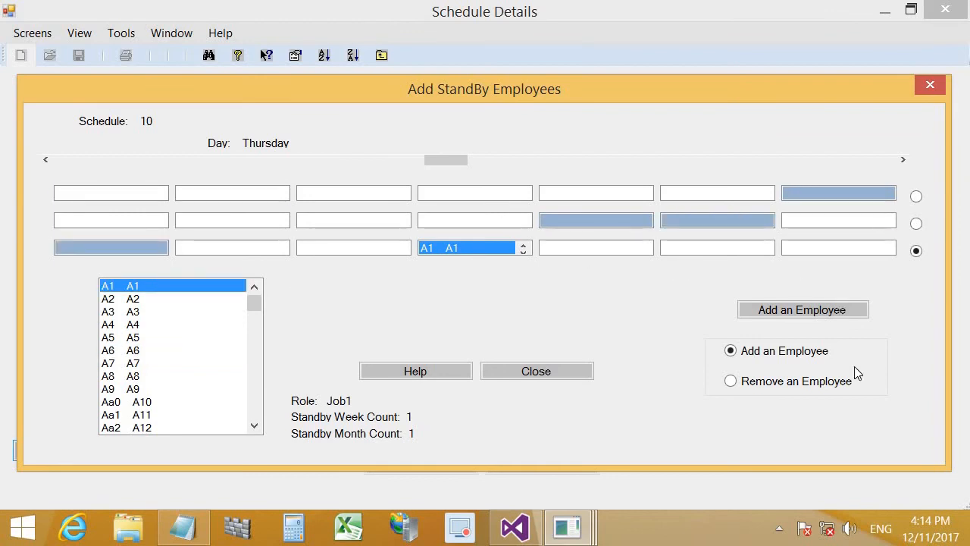
{"action": "left_click", "coordinate": [729, 382]}
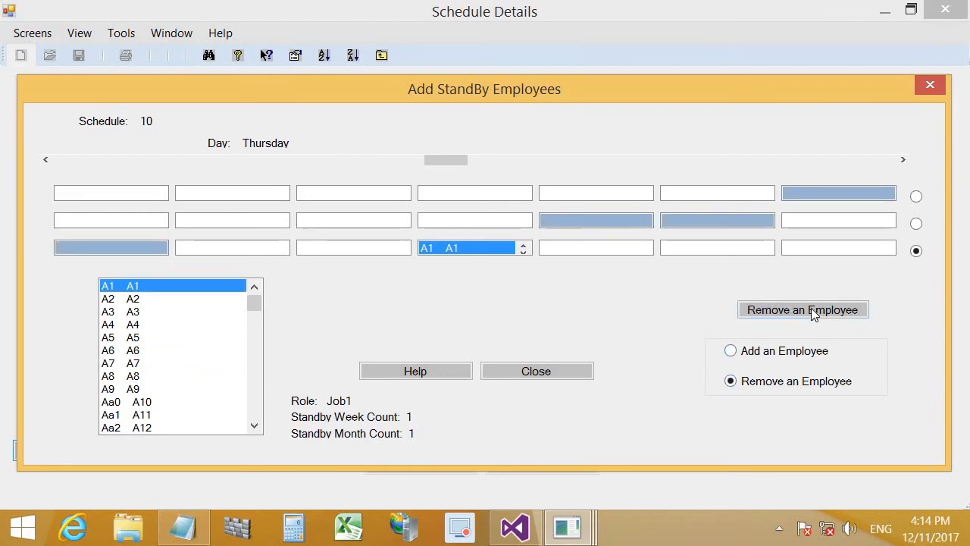
{"action": "left_click", "coordinate": [813, 310]}
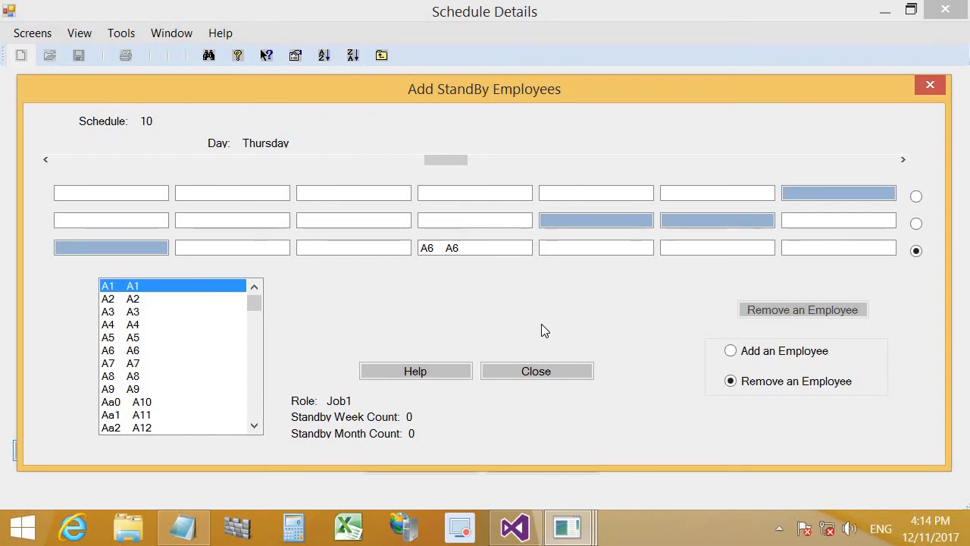
{"action": "left_click", "coordinate": [581, 371]}
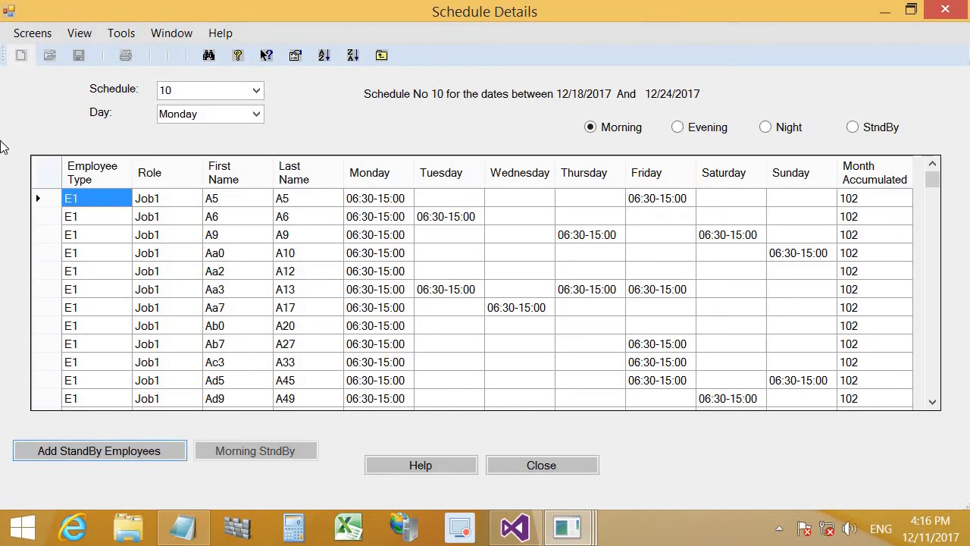
Step: View schedule 4's Monday morning list, return to schedule 10 and close the schedule details
{"action": "left_click", "coordinate": [256, 90]}
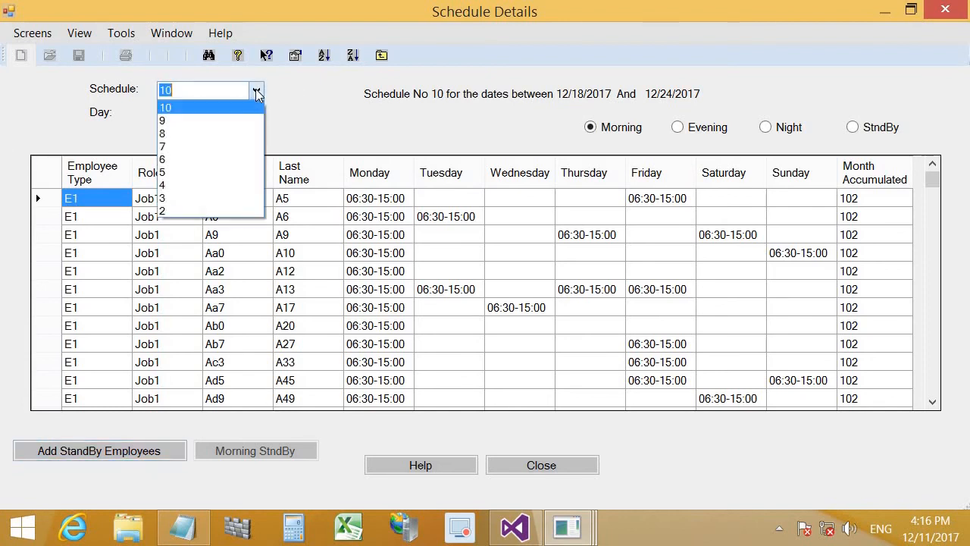
{"action": "left_click", "coordinate": [196, 186]}
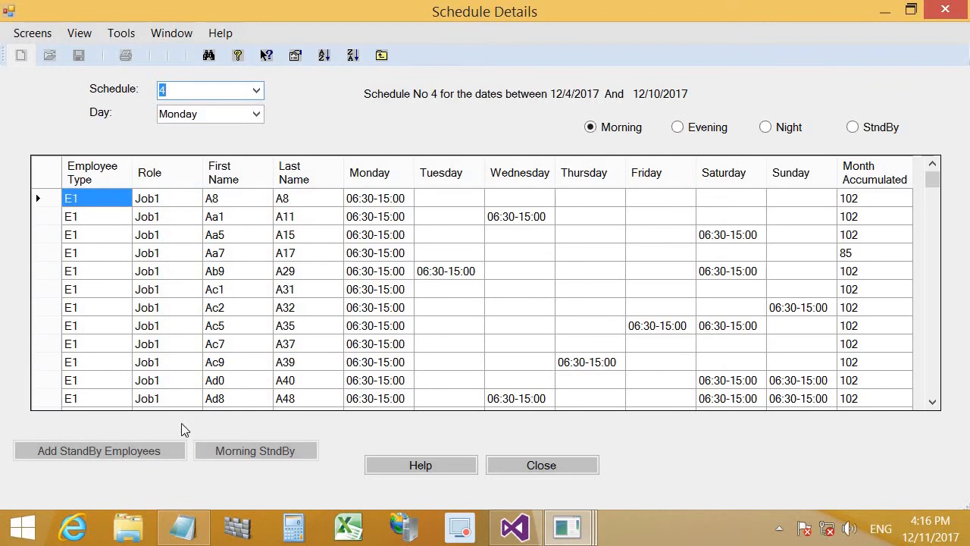
{"action": "left_click", "coordinate": [256, 91]}
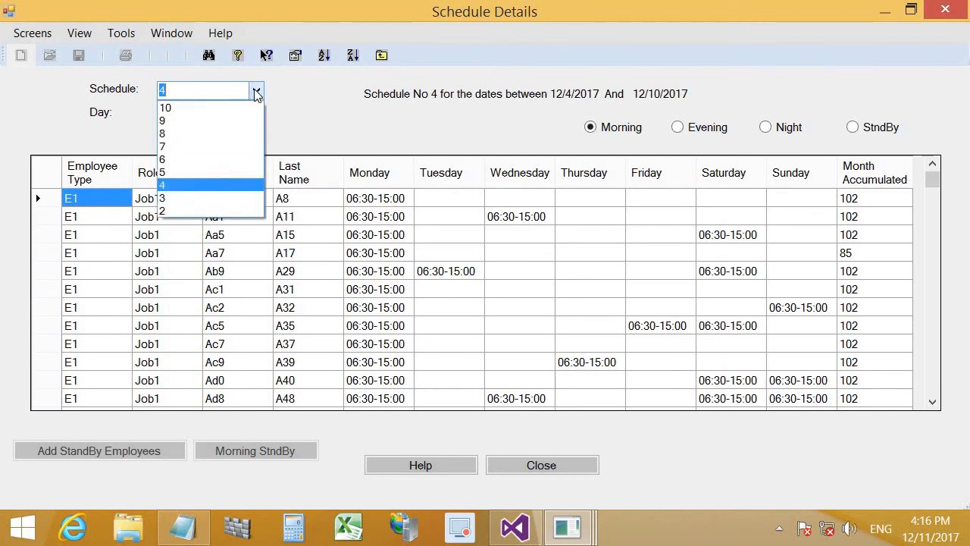
{"action": "left_click", "coordinate": [190, 111]}
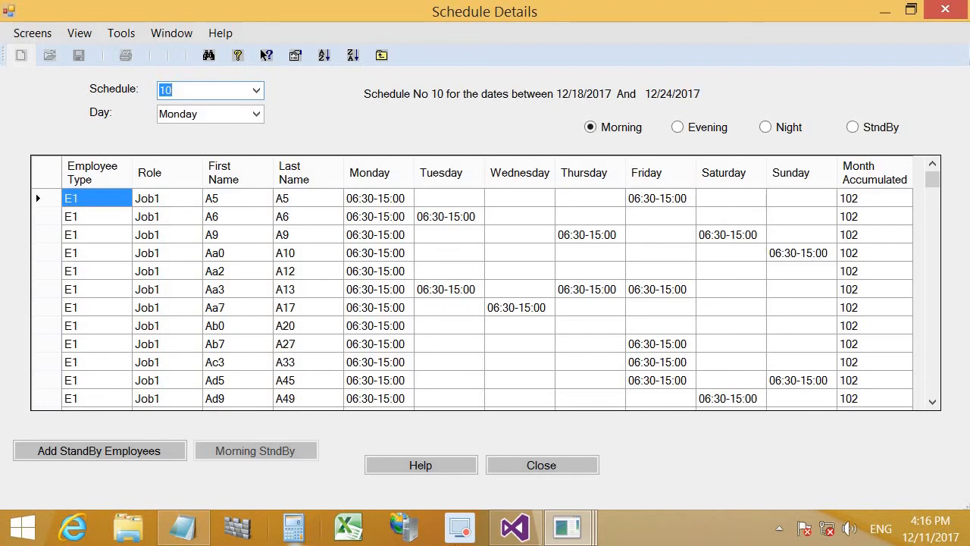
{"action": "left_click", "coordinate": [584, 470]}
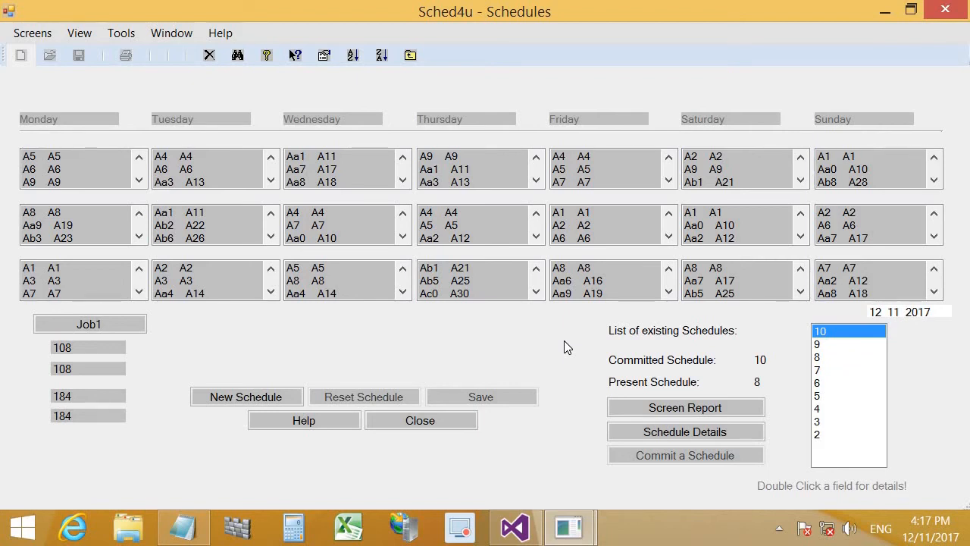
Step: Open the screen report for schedule 10 in a maximized window and examine its columns through the week and month hours
{"action": "left_click", "coordinate": [753, 414]}
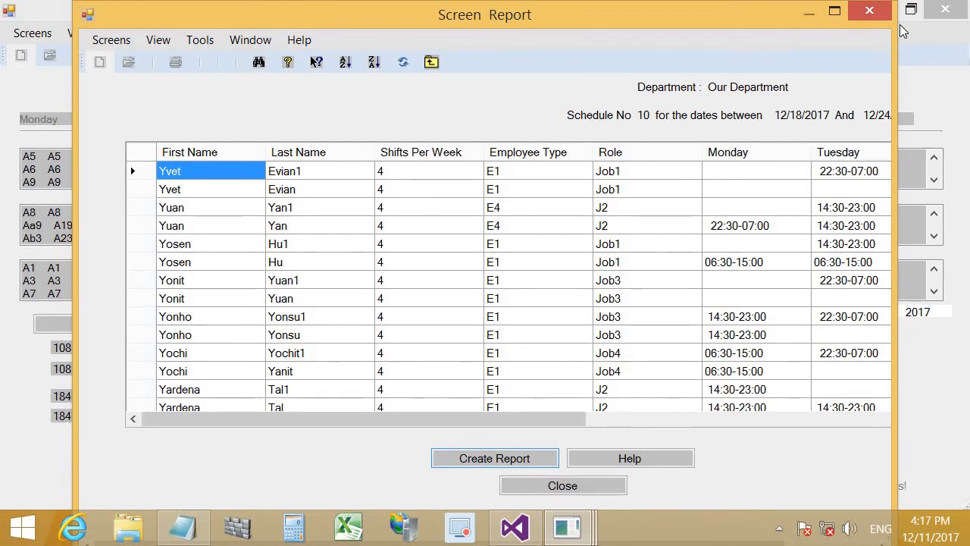
{"action": "left_click", "coordinate": [834, 11]}
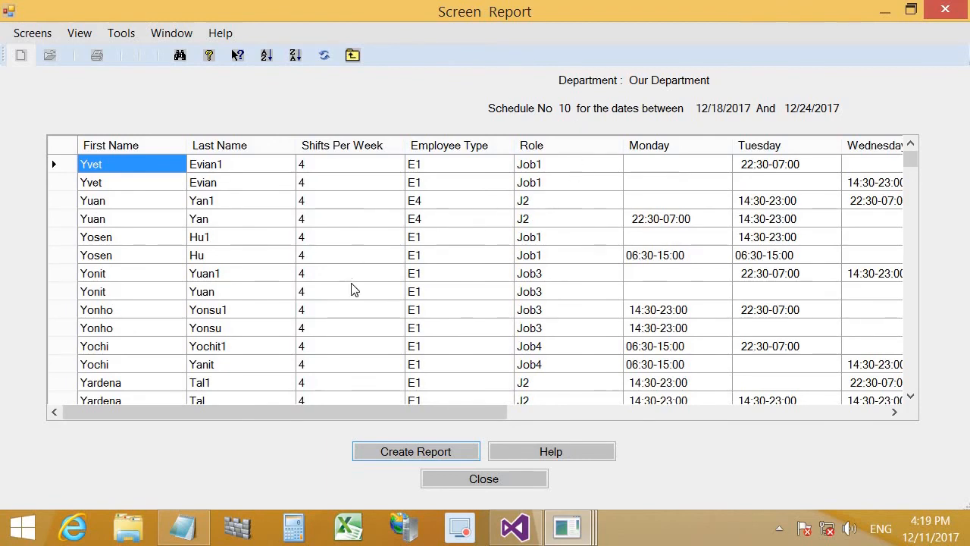
{"action": "left_click_drag", "start_coordinate": [417, 413], "coordinate": [500, 414]}
{"action": "left_click_drag", "start_coordinate": [625, 438], "coordinate": [838, 402]}
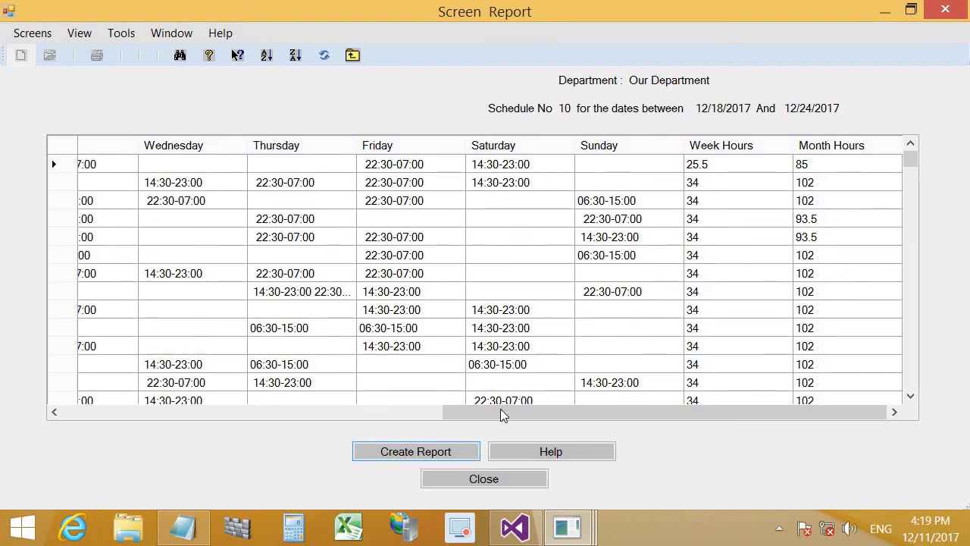
Step: Create the printable report for schedule 10, maximize it and examine its columns across to the present month statistics
{"action": "left_click", "coordinate": [471, 454]}
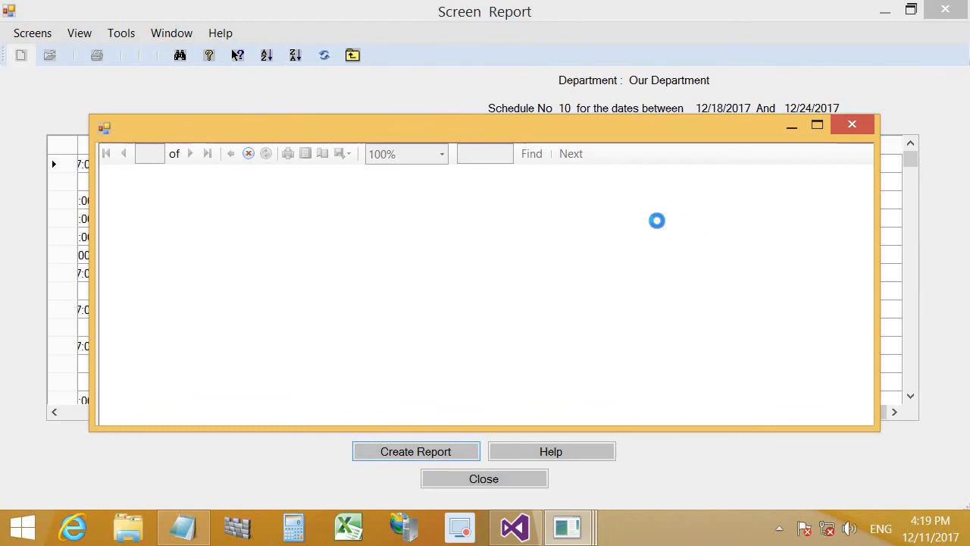
{"action": "left_click", "coordinate": [817, 125]}
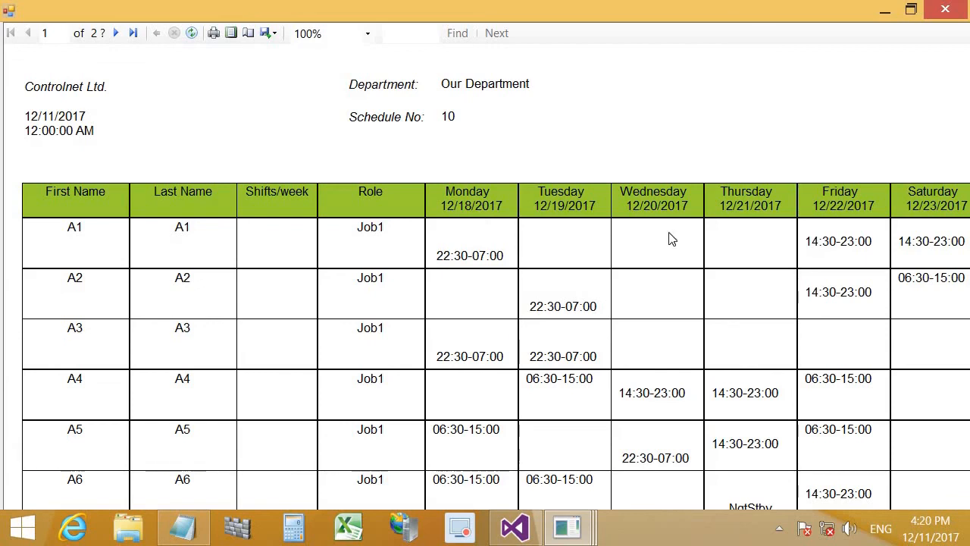
{"action": "scroll", "coordinate": [670, 238], "scroll_direction": "right", "scroll_amount": 6}
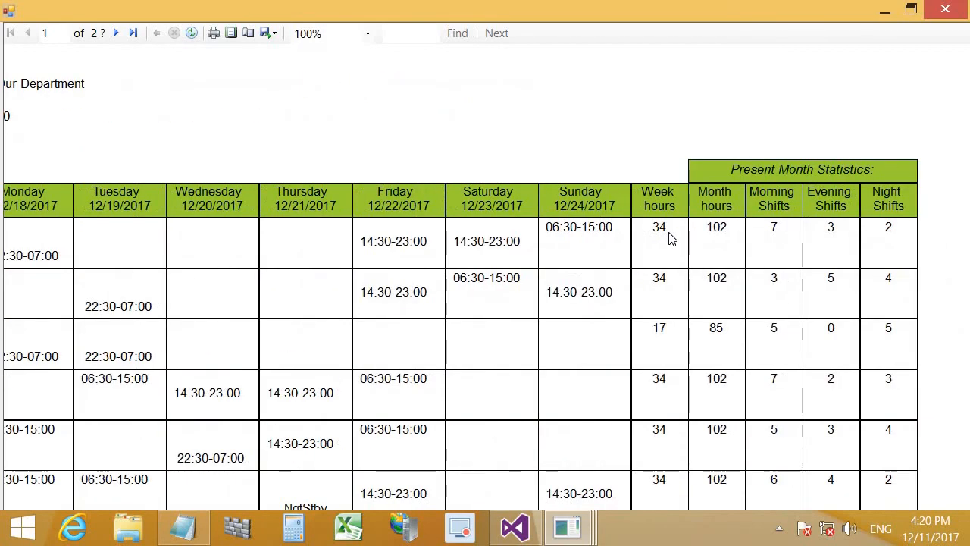
{"action": "scroll", "coordinate": [670, 239], "scroll_direction": "left", "scroll_amount": 2}
{"action": "scroll", "coordinate": [670, 238], "scroll_direction": "left", "scroll_amount": 12}
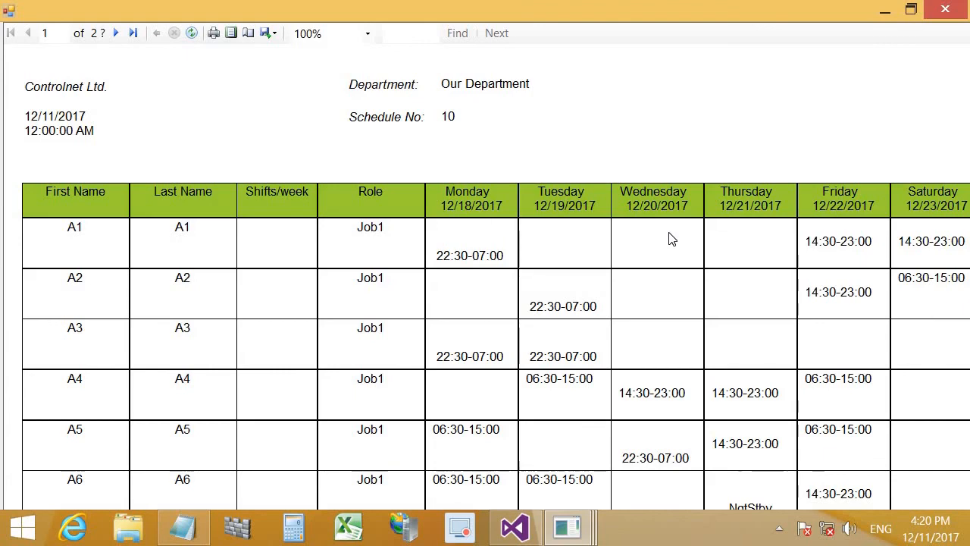
Step: Read down the employee rows on the report's first page and return to its beginning
{"action": "scroll", "coordinate": [670, 239], "scroll_direction": "down", "scroll_amount": 5}
{"action": "scroll", "coordinate": [670, 239], "scroll_direction": "down", "scroll_amount": 20}
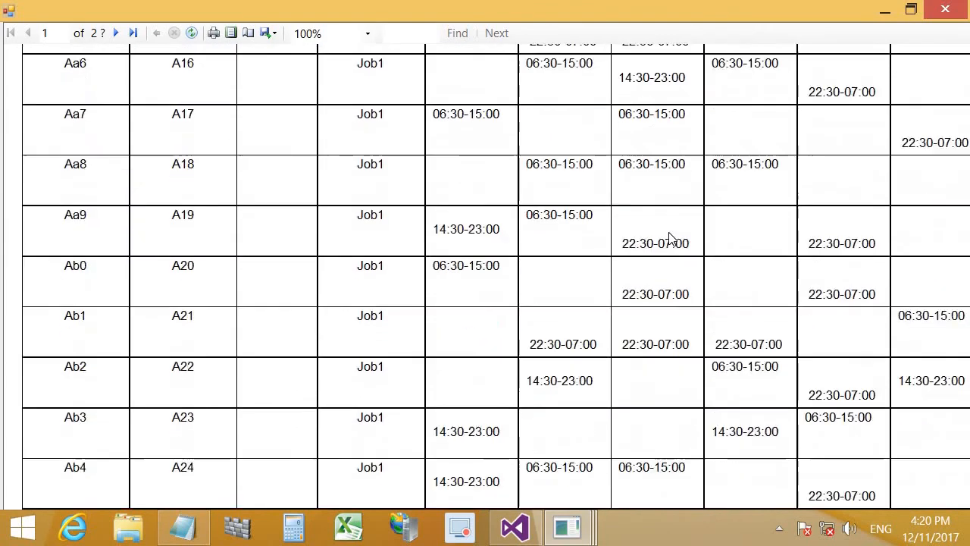
{"action": "scroll", "coordinate": [670, 239], "scroll_direction": "down", "scroll_amount": 3}
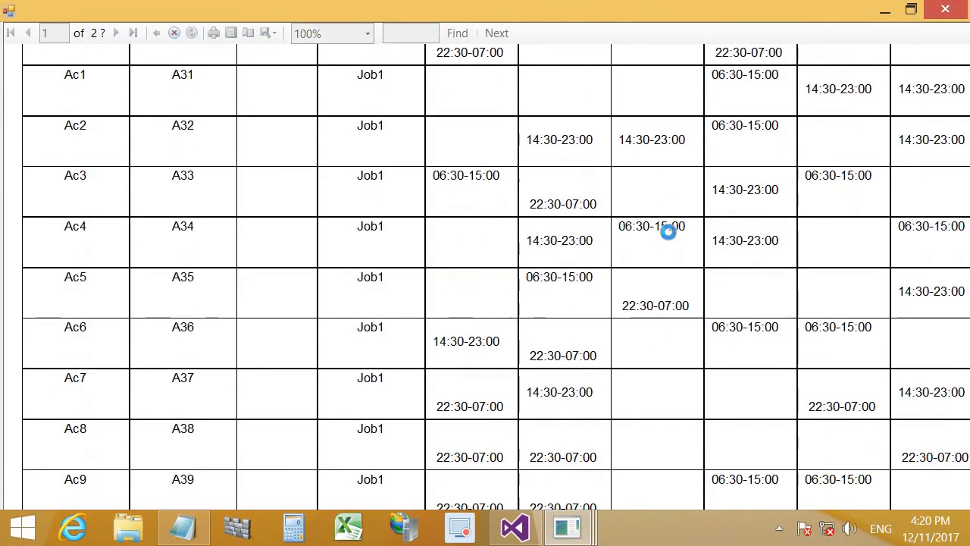
{"action": "scroll", "coordinate": [670, 239], "scroll_direction": "up", "scroll_amount": 1}
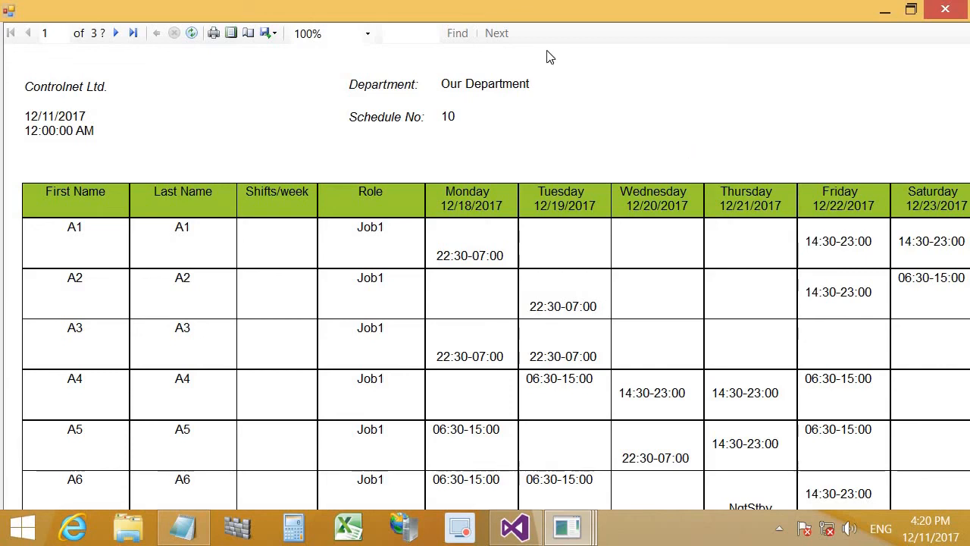
Step: Look through the report's last page and the two pages before it, and return to the first page
{"action": "left_click", "coordinate": [132, 34]}
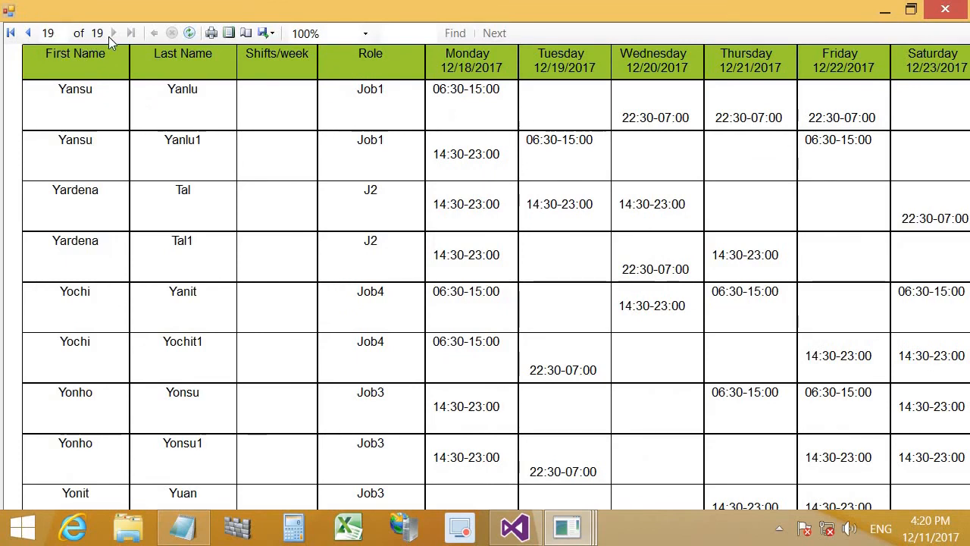
{"action": "left_click", "coordinate": [32, 34]}
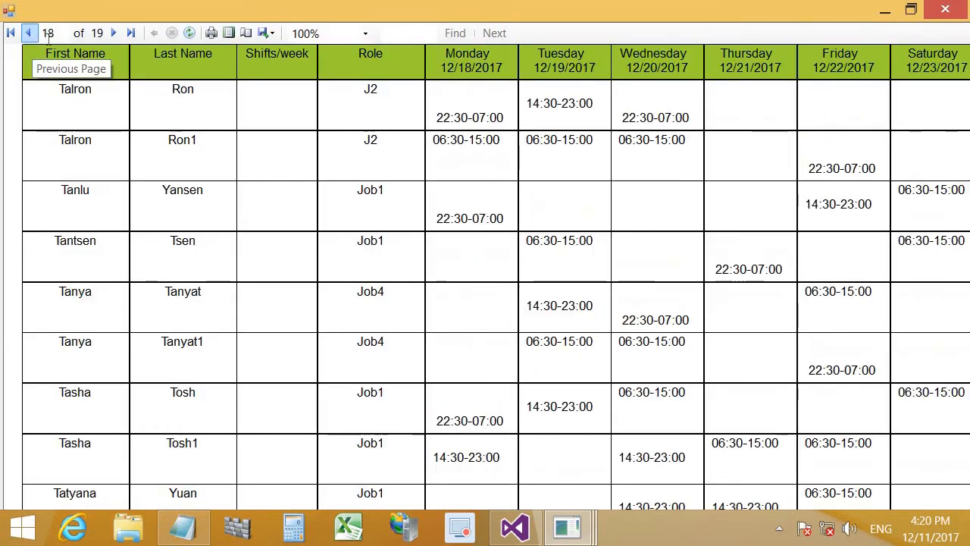
{"action": "left_click", "coordinate": [29, 34]}
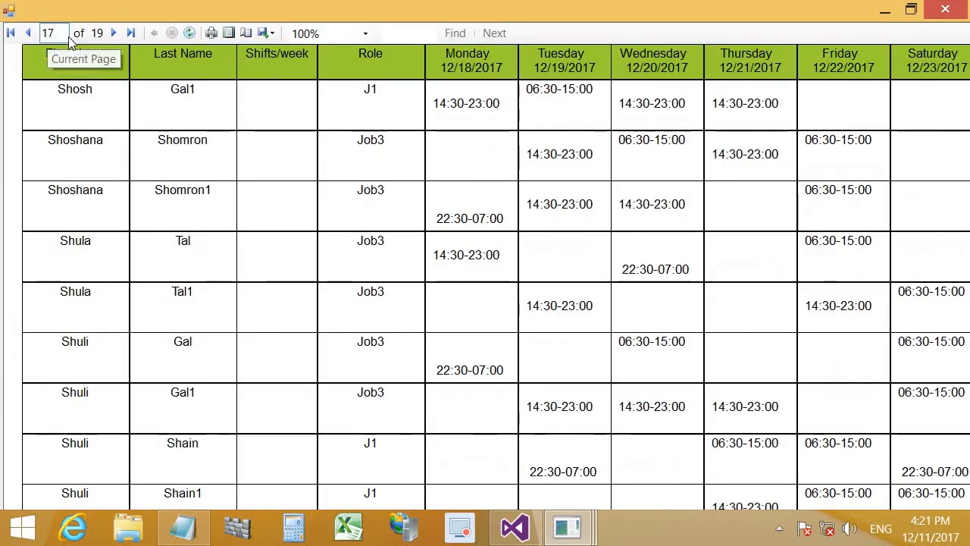
{"action": "left_click", "coordinate": [11, 33]}
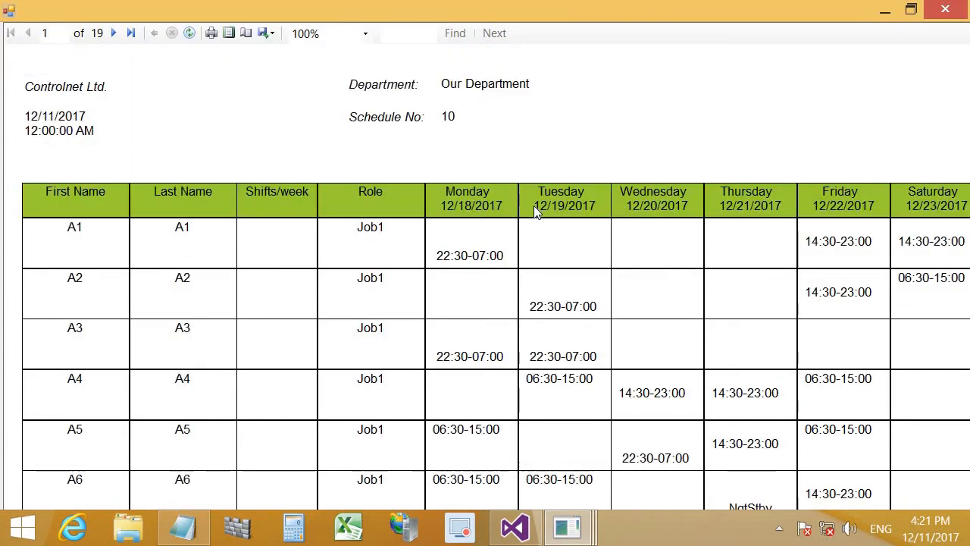
{"action": "scroll", "coordinate": [533, 206], "scroll_direction": "right", "scroll_amount": 6}
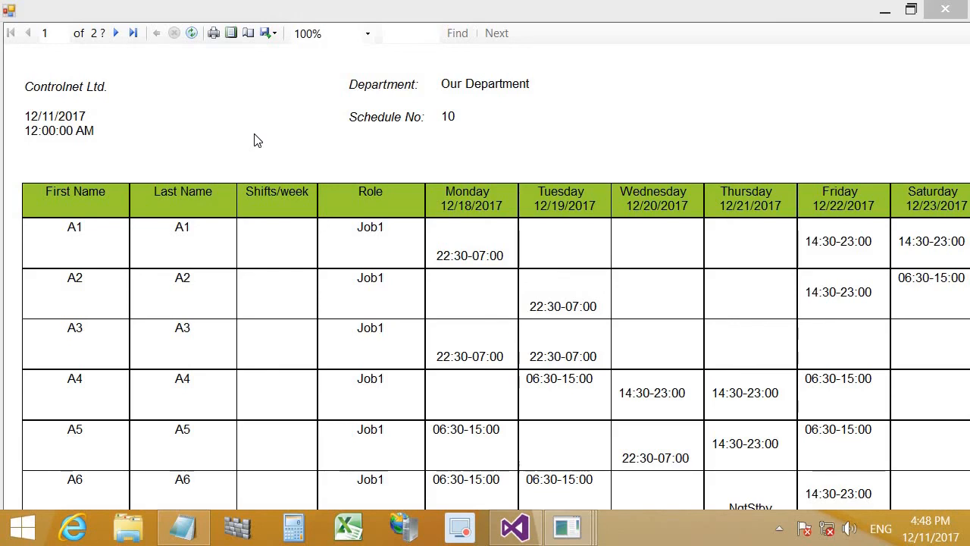
{"action": "left_click", "coordinate": [212, 92]}
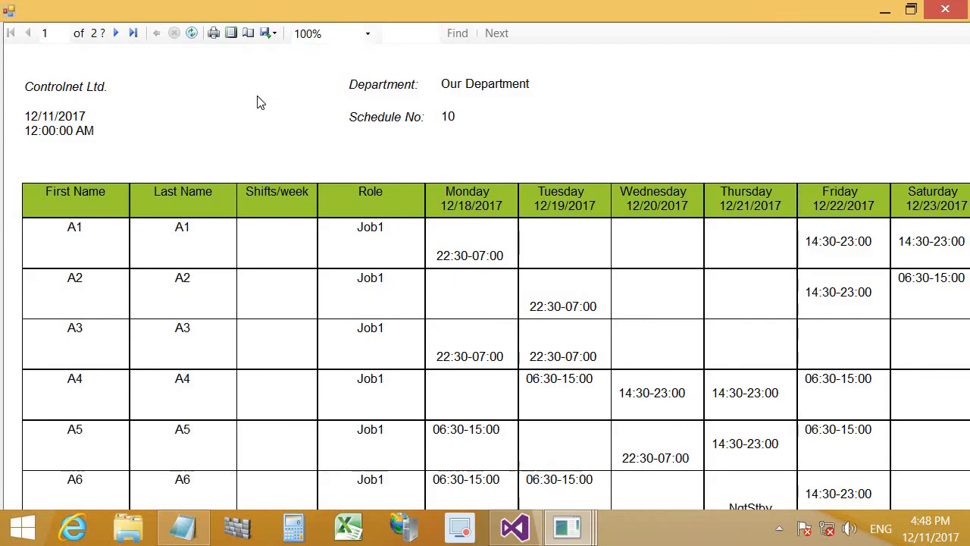
Step: Check the printable report's print settings without printing it, and view the file formats available for exporting it
{"action": "left_click", "coordinate": [213, 33]}
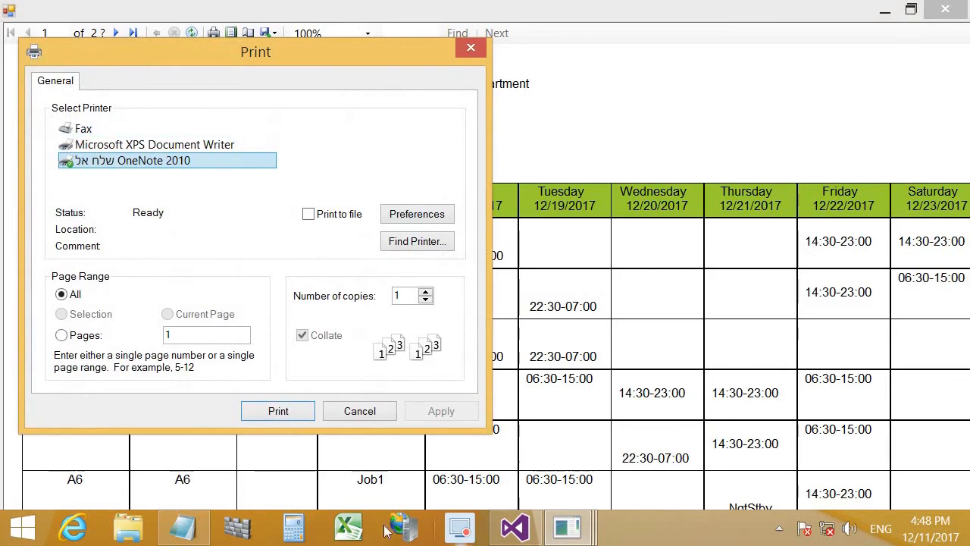
{"action": "left_click", "coordinate": [369, 413]}
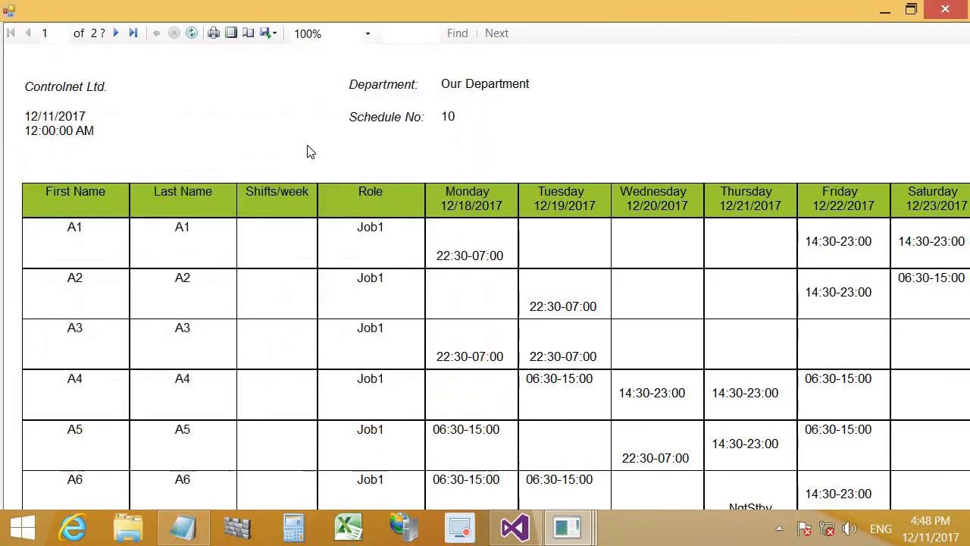
{"action": "left_click", "coordinate": [266, 35]}
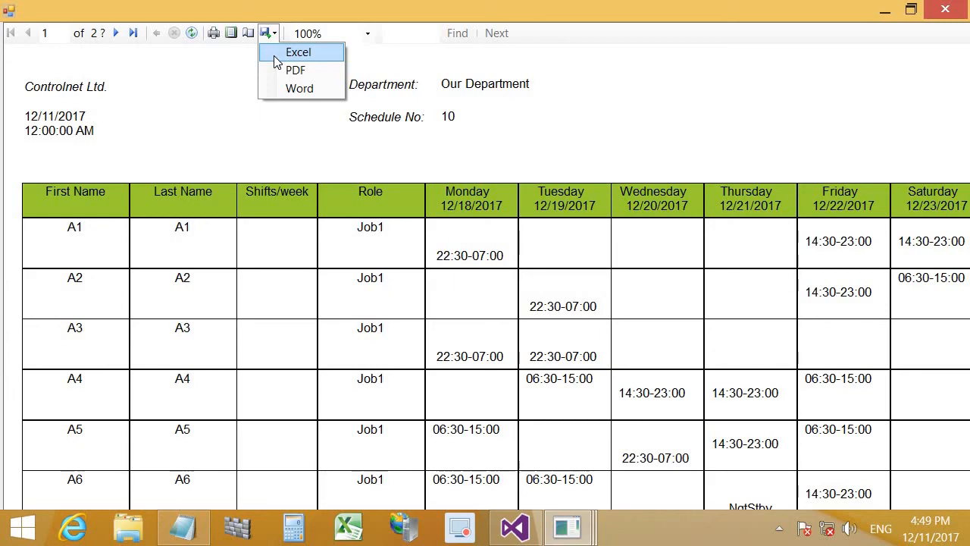
Step: Close the printable report and the screen report for schedule 10
{"action": "left_click", "coordinate": [946, 14]}
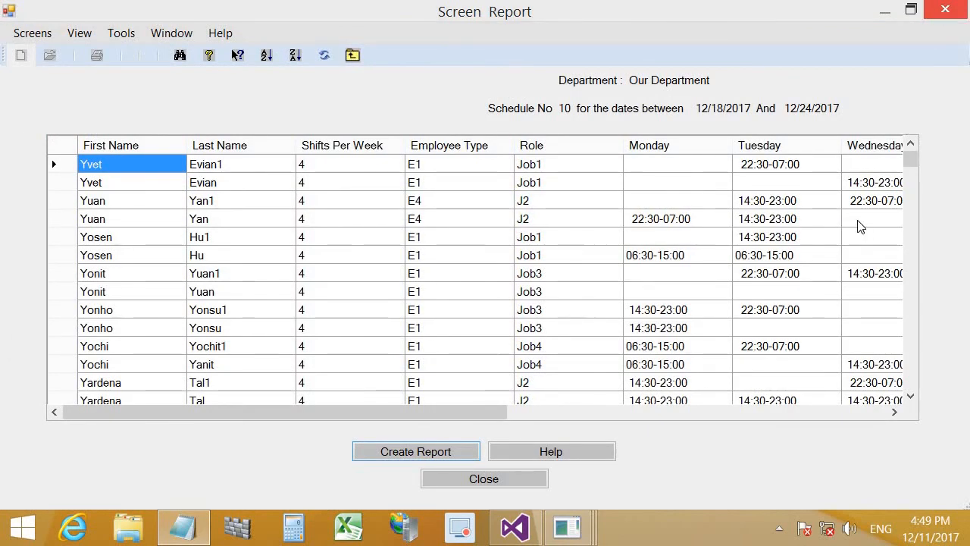
{"action": "left_click", "coordinate": [529, 475]}
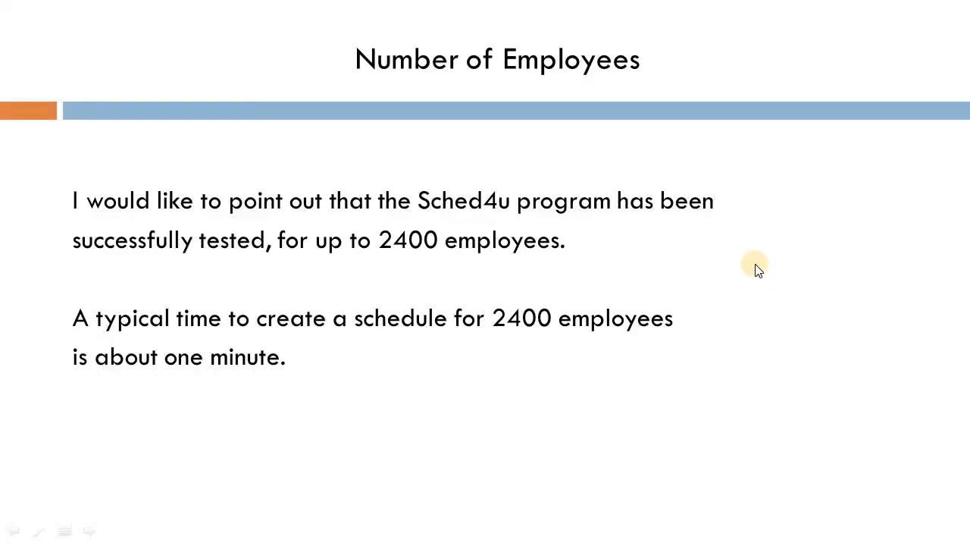
{"action": "left_click", "coordinate": [754, 319]}
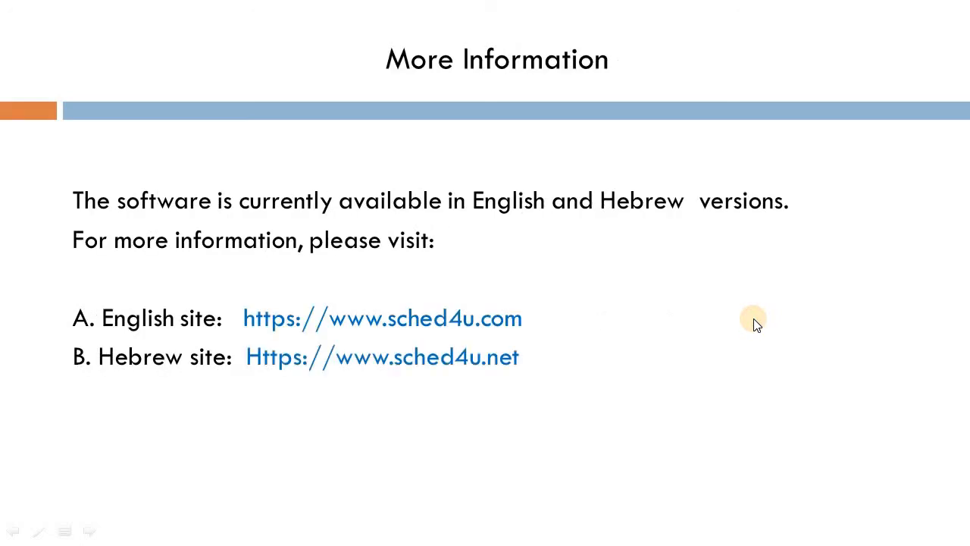